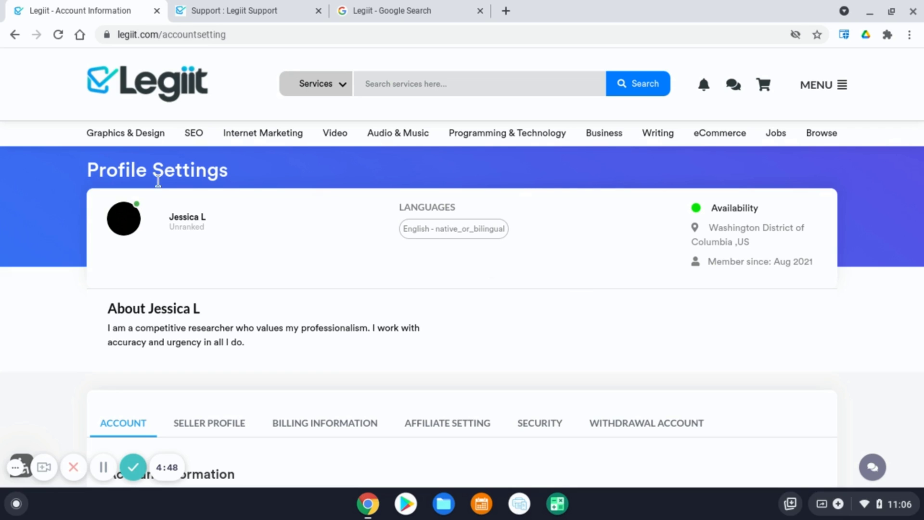
Scroll the Profile Settings page down to the Account Information section
{"action": "scroll", "coordinate": [671, 263], "scroll_direction": "down", "scroll_amount": 7}
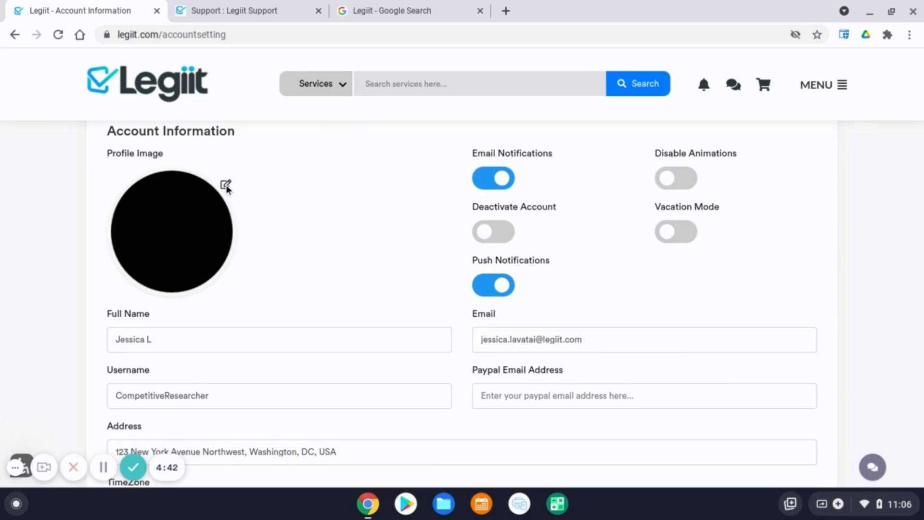
{"action": "scroll", "coordinate": [332, 215], "scroll_direction": "up", "scroll_amount": 7}
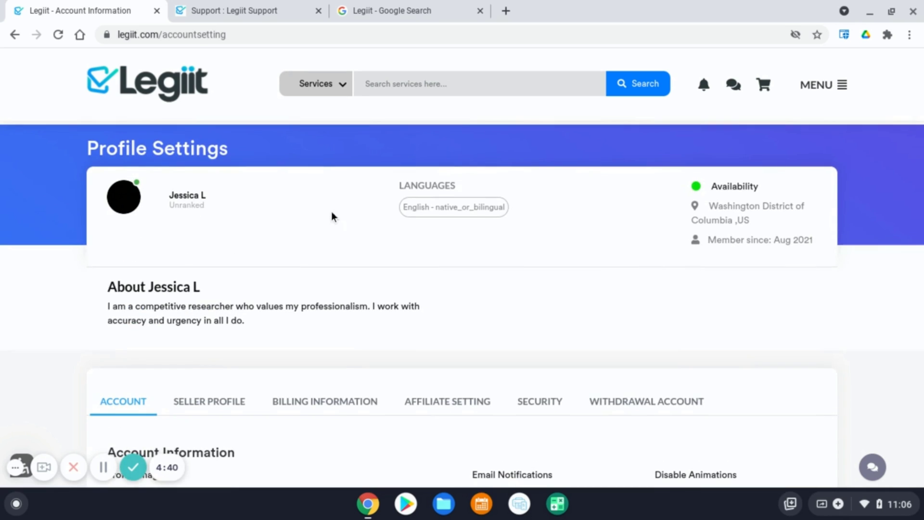
{"action": "scroll", "coordinate": [330, 216], "scroll_direction": "down", "scroll_amount": 5}
{"action": "scroll", "coordinate": [329, 268], "scroll_direction": "down", "scroll_amount": 1}
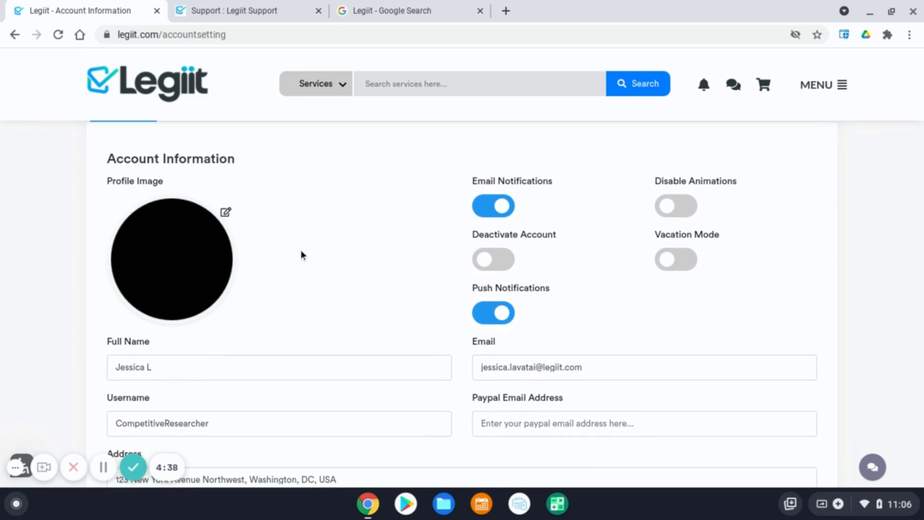
Set research.png as the profile image, cropped and zoomed around the word RESEARCH
{"action": "left_click", "coordinate": [225, 212]}
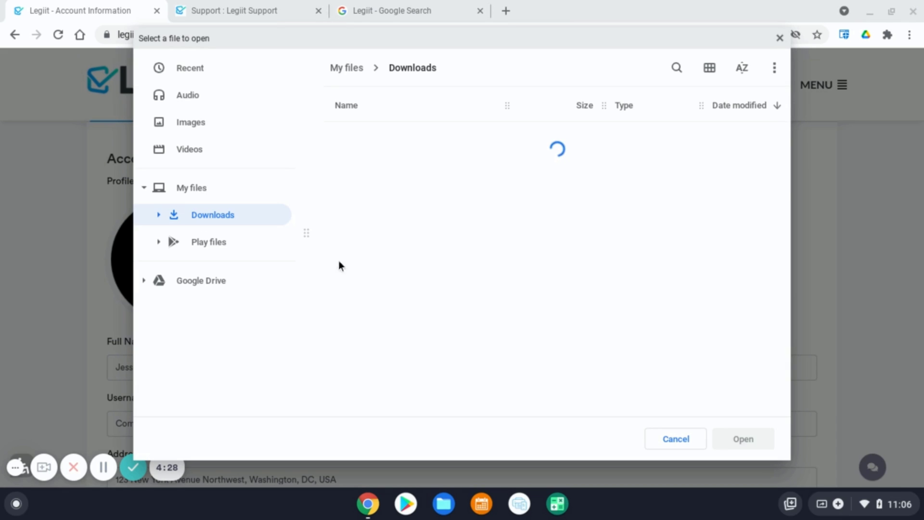
{"action": "left_click", "coordinate": [404, 297]}
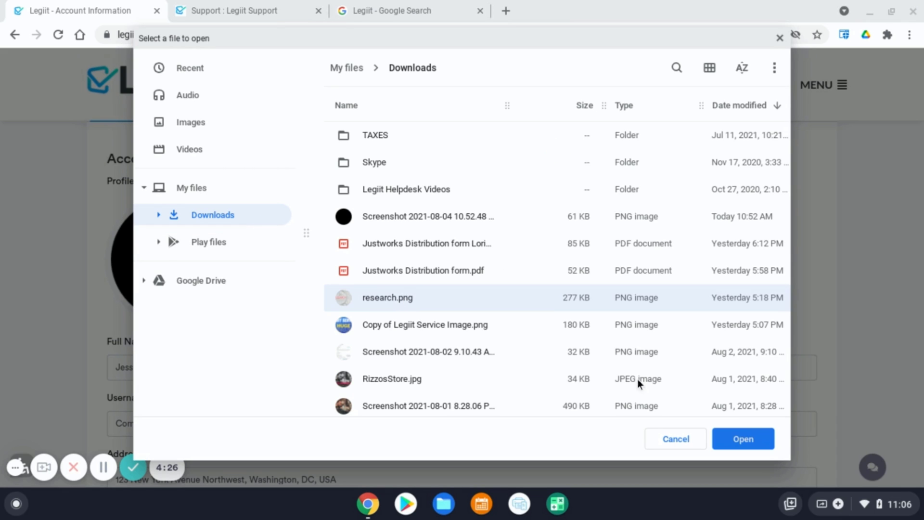
{"action": "left_click", "coordinate": [763, 440]}
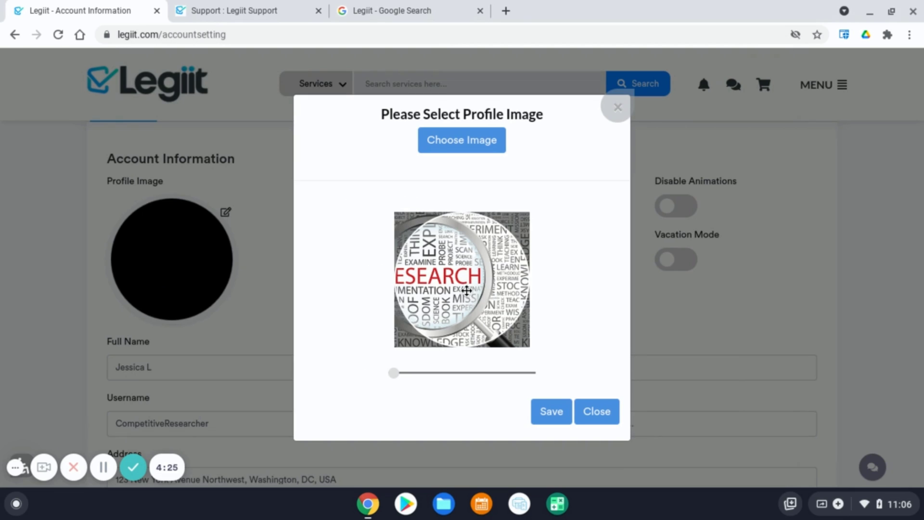
{"action": "left_click_drag", "start_coordinate": [466, 291], "coordinate": [498, 300]}
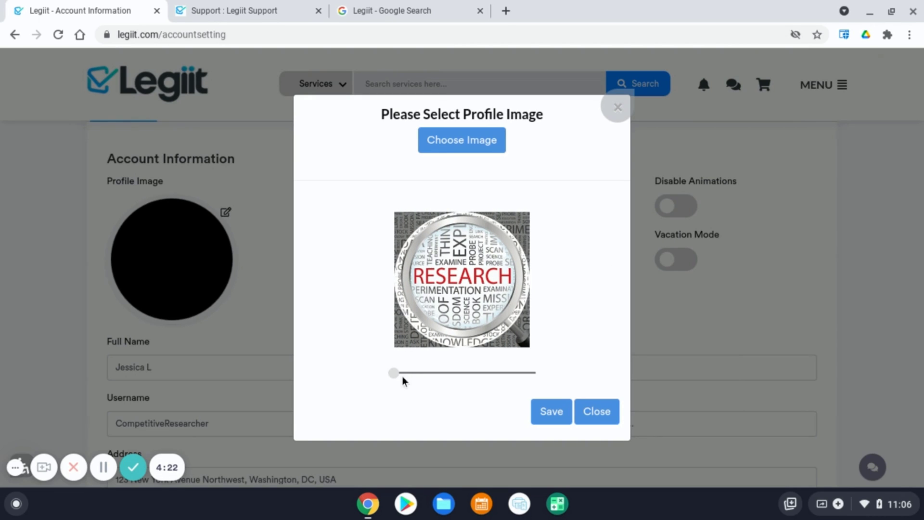
{"action": "left_click_drag", "start_coordinate": [395, 375], "coordinate": [400, 374]}
{"action": "scroll", "coordinate": [463, 283], "scroll_direction": "up", "scroll_amount": 1}
{"action": "left_click_drag", "start_coordinate": [463, 282], "coordinate": [460, 283]}
{"action": "left_click", "coordinate": [548, 410]}
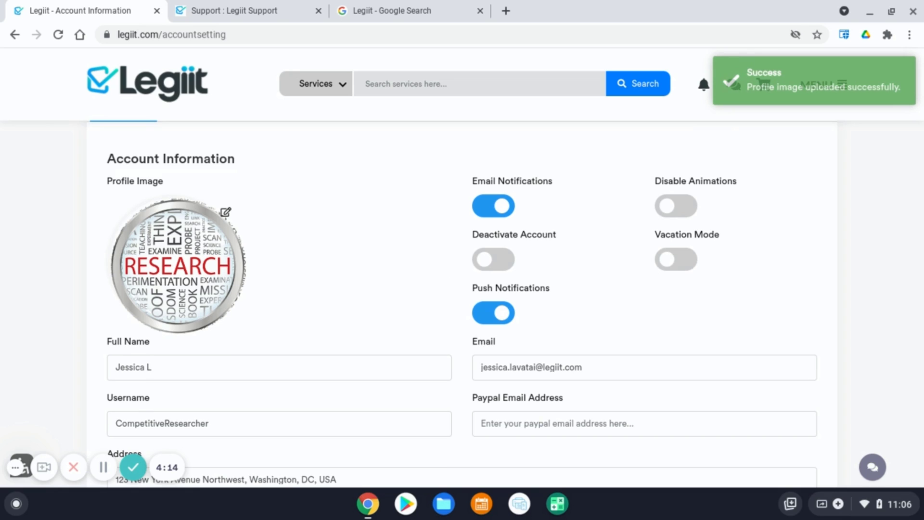
Save the account settings, getting the 'Account updated successfully' confirmation
{"action": "scroll", "coordinate": [423, 255], "scroll_direction": "down", "scroll_amount": 3}
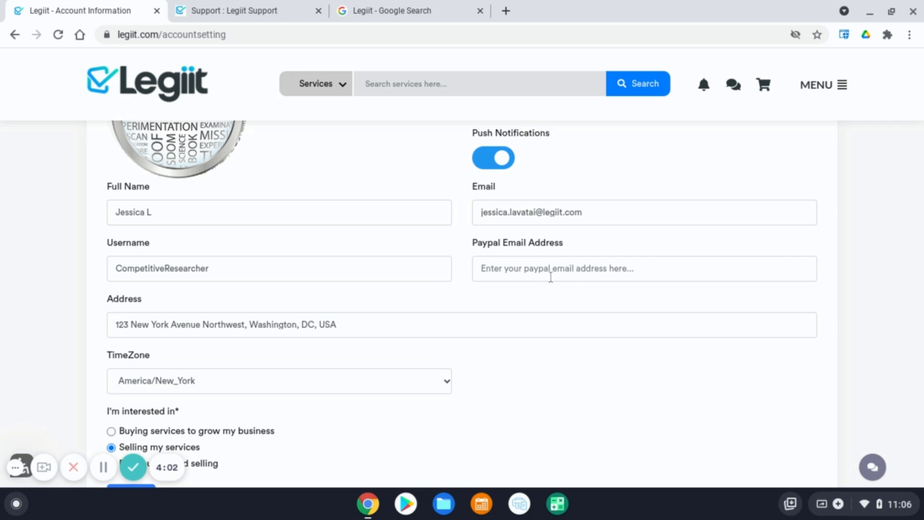
{"action": "scroll", "coordinate": [601, 305], "scroll_direction": "up", "scroll_amount": 5}
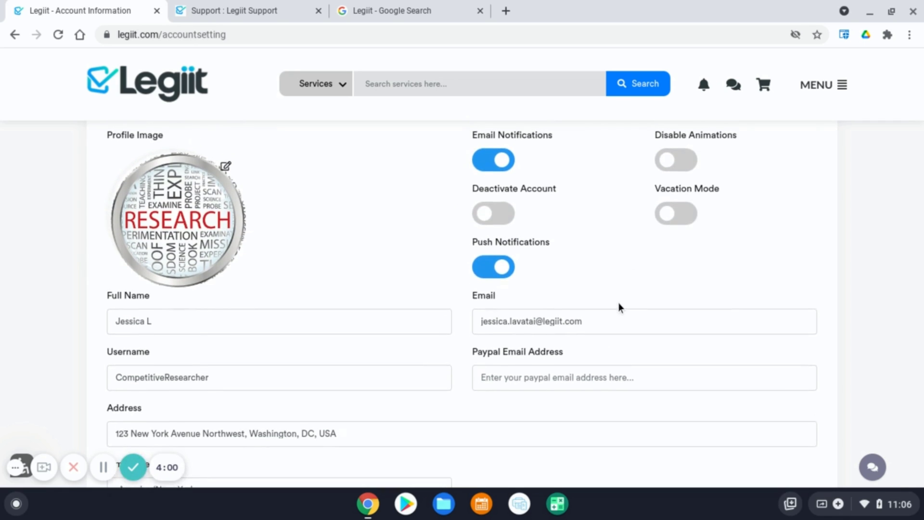
{"action": "scroll", "coordinate": [621, 288], "scroll_direction": "down", "scroll_amount": 4}
{"action": "scroll", "coordinate": [626, 272], "scroll_direction": "up", "scroll_amount": 4}
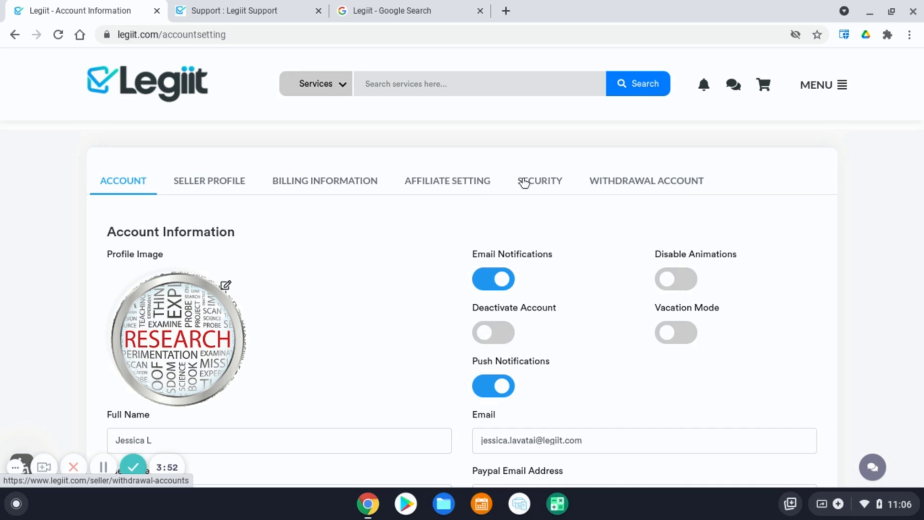
{"action": "scroll", "coordinate": [593, 249], "scroll_direction": "down", "scroll_amount": 3}
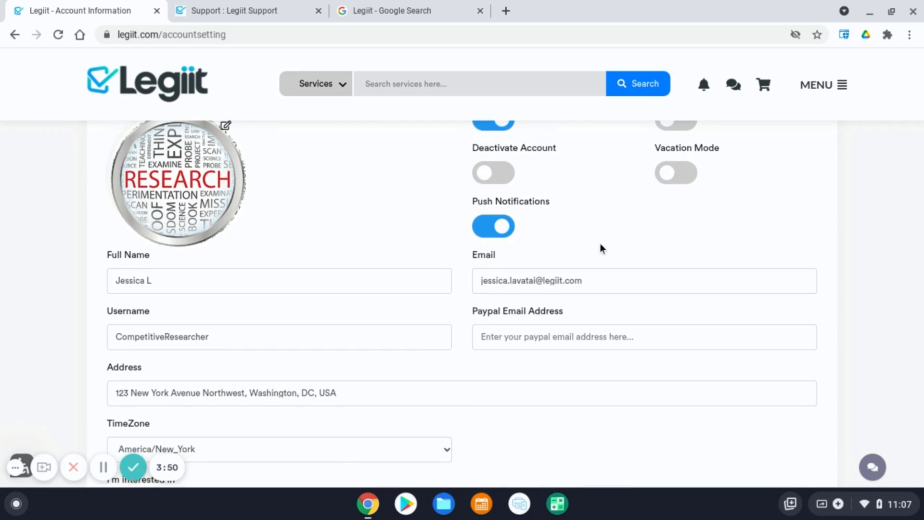
{"action": "scroll", "coordinate": [599, 248], "scroll_direction": "down", "scroll_amount": 2}
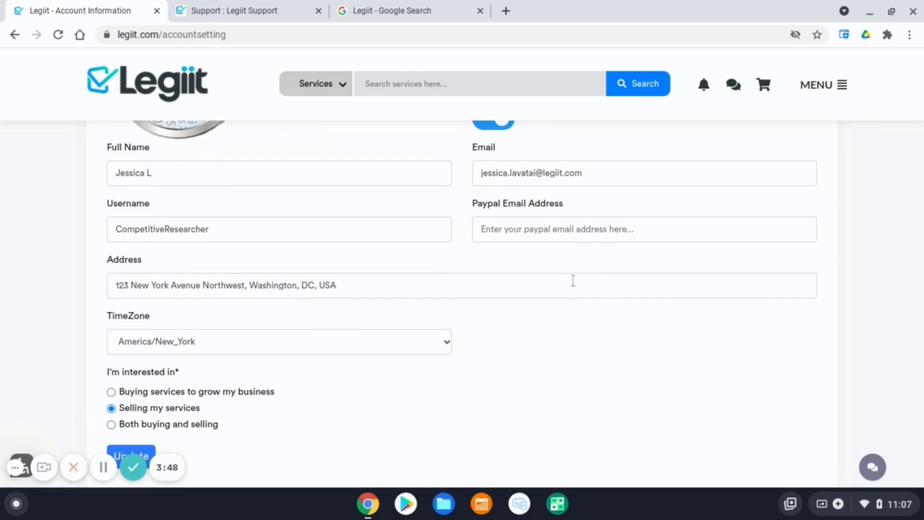
{"action": "scroll", "coordinate": [572, 280], "scroll_direction": "up", "scroll_amount": 4}
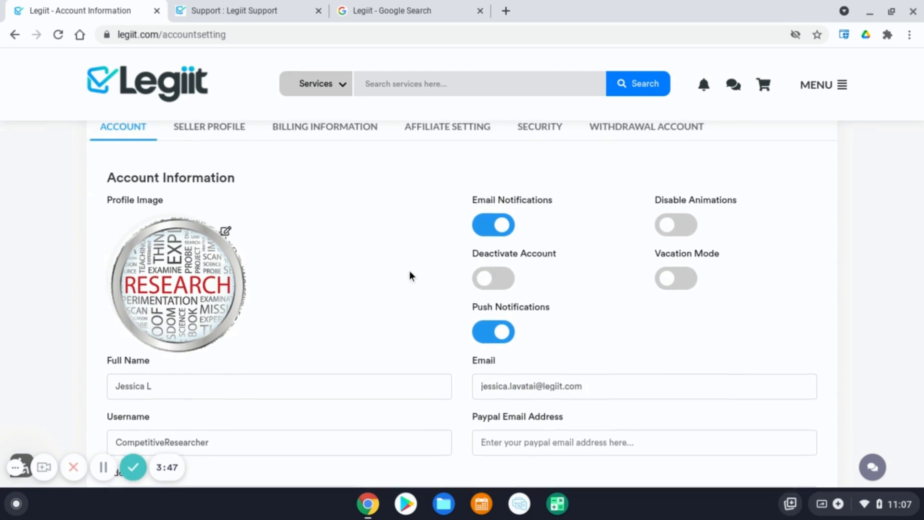
{"action": "scroll", "coordinate": [409, 276], "scroll_direction": "up", "scroll_amount": 1}
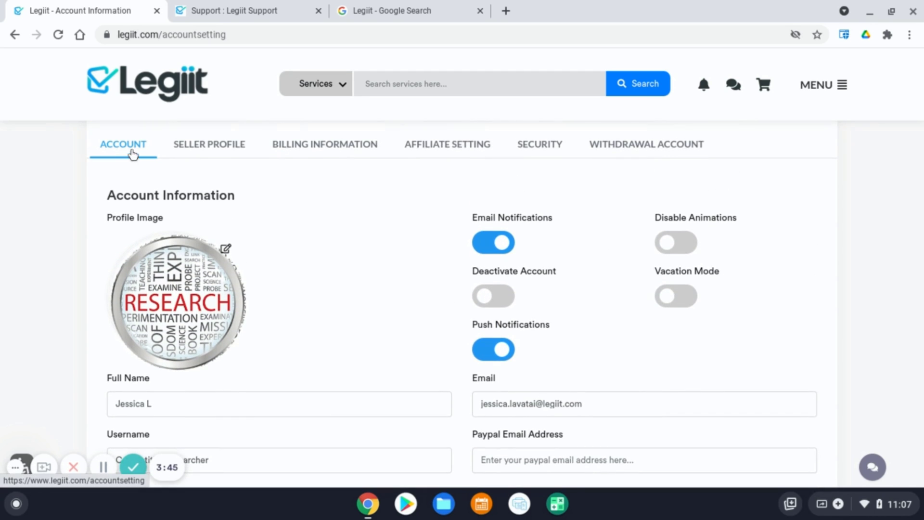
{"action": "scroll", "coordinate": [335, 241], "scroll_direction": "down", "scroll_amount": 1}
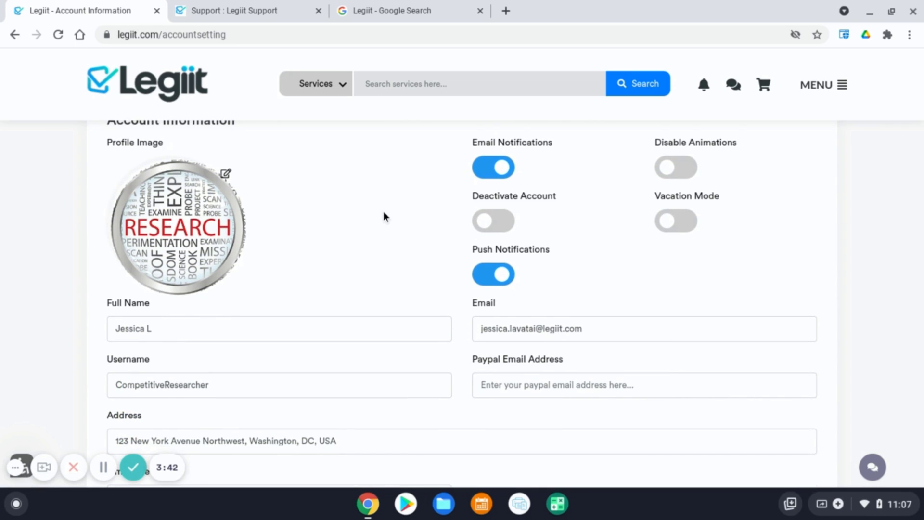
{"action": "scroll", "coordinate": [383, 212], "scroll_direction": "down", "scroll_amount": 2}
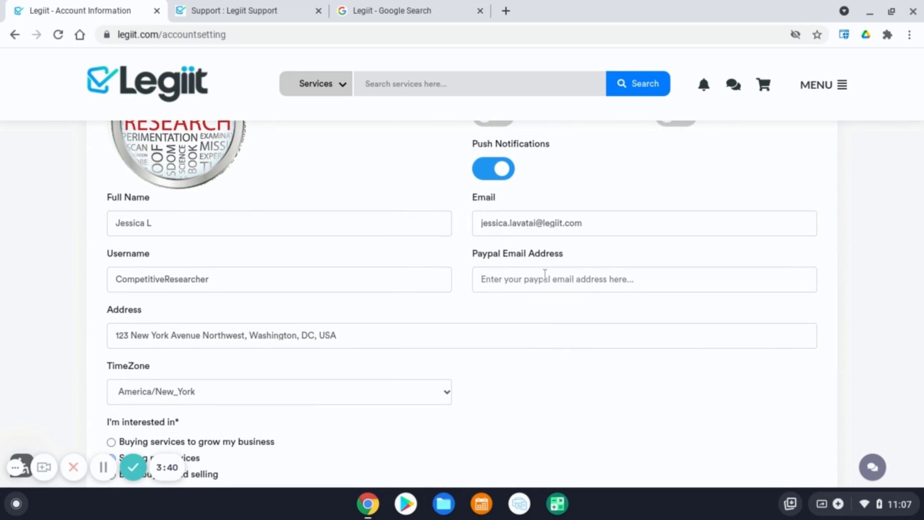
{"action": "scroll", "coordinate": [551, 287], "scroll_direction": "down", "scroll_amount": 2}
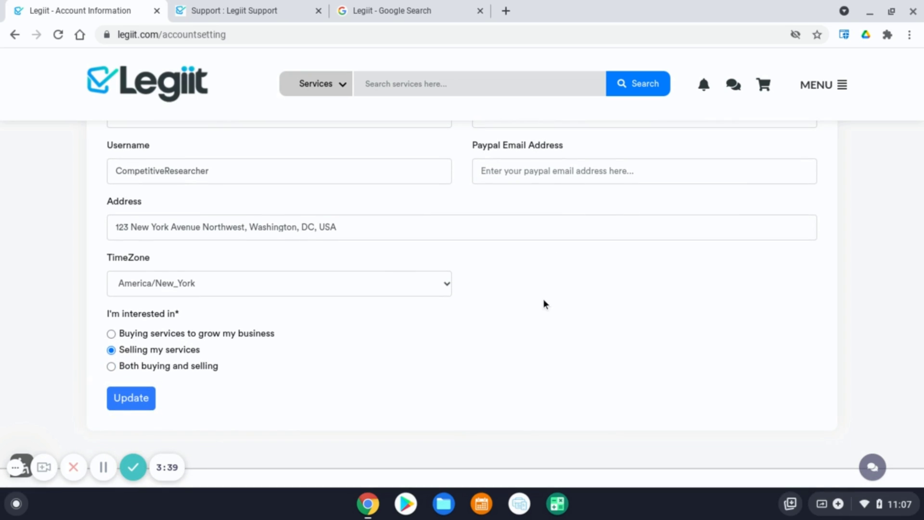
{"action": "left_click", "coordinate": [145, 403]}
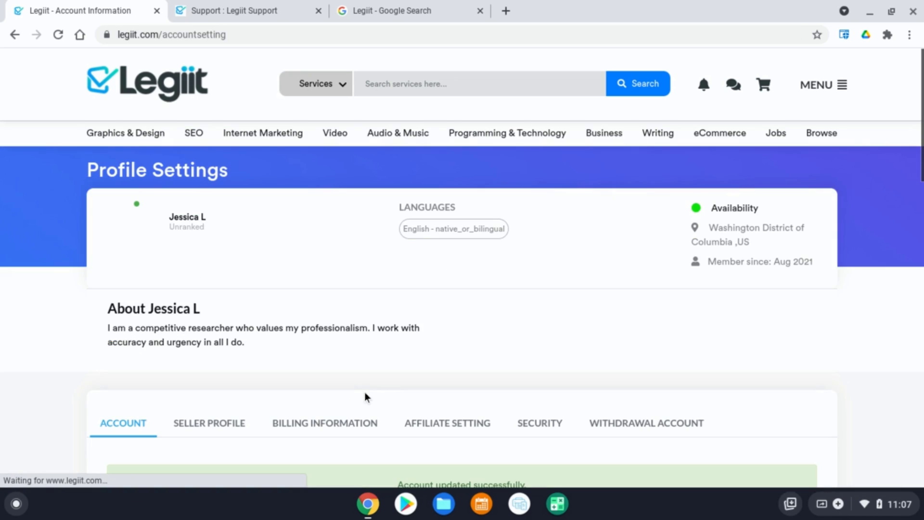
{"action": "scroll", "coordinate": [364, 359], "scroll_direction": "down", "scroll_amount": 4}
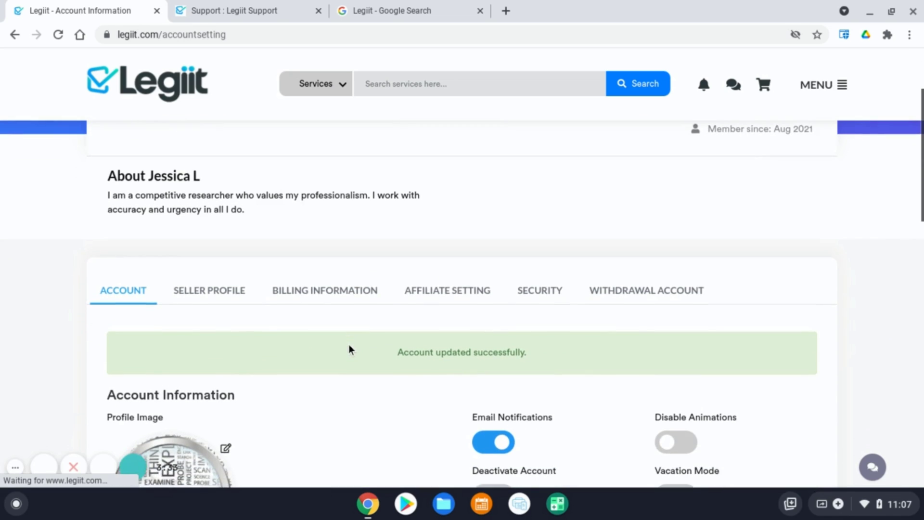
In Seller Profile, end the description with 'acy and urgency in all I do.' and save it
{"action": "left_click", "coordinate": [221, 251]}
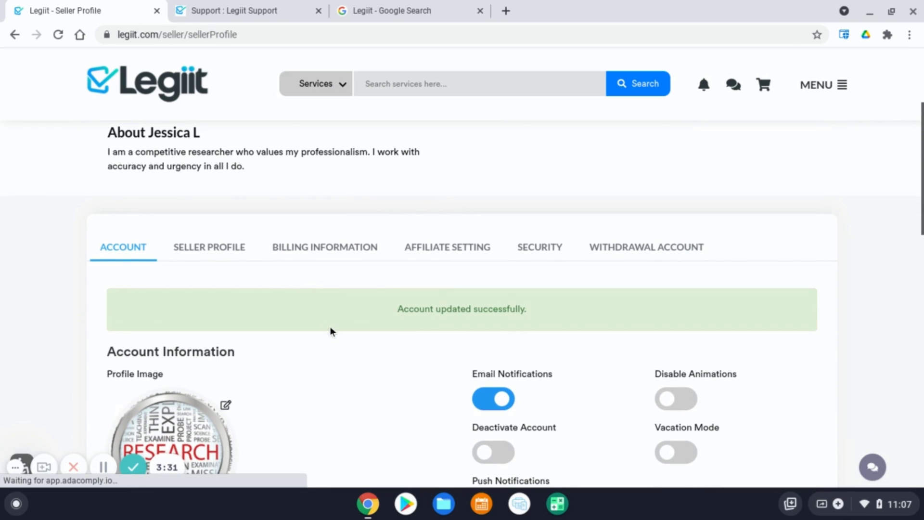
{"action": "scroll", "coordinate": [417, 355], "scroll_direction": "down", "scroll_amount": 3}
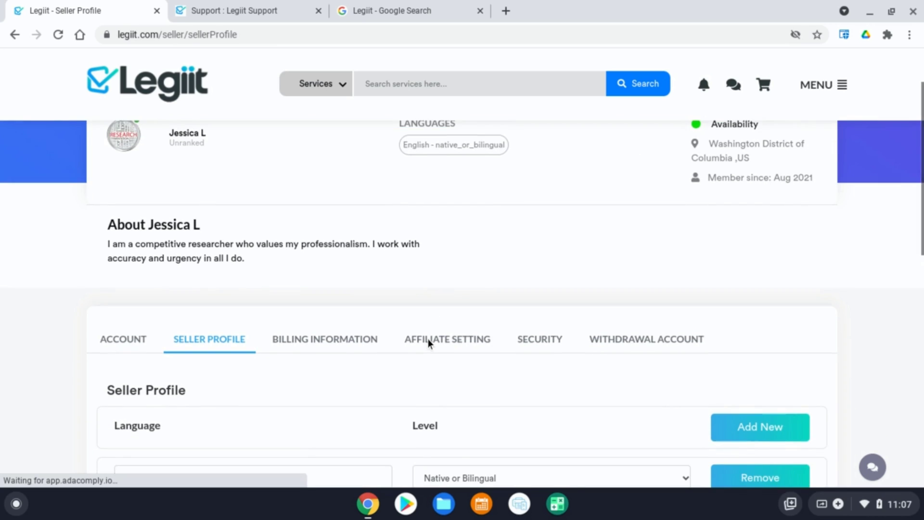
{"action": "scroll", "coordinate": [495, 335], "scroll_direction": "down", "scroll_amount": 2}
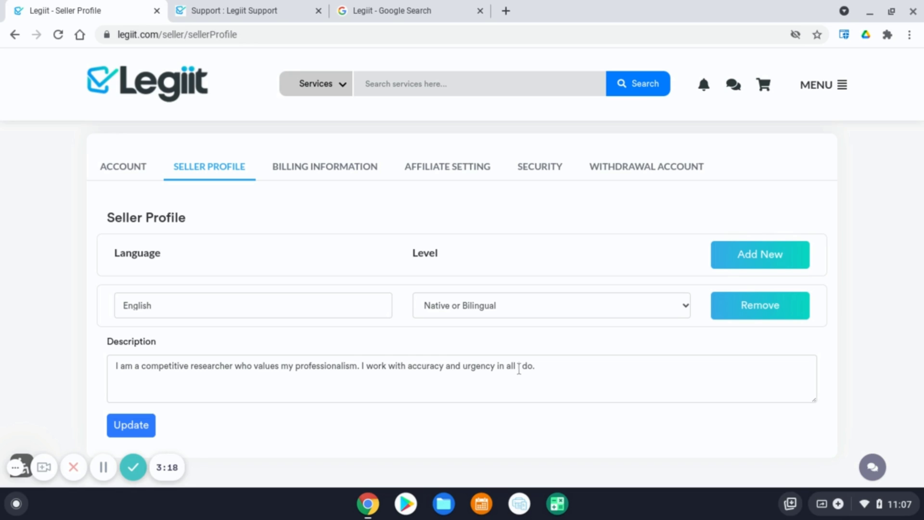
{"action": "left_click", "coordinate": [584, 368]}
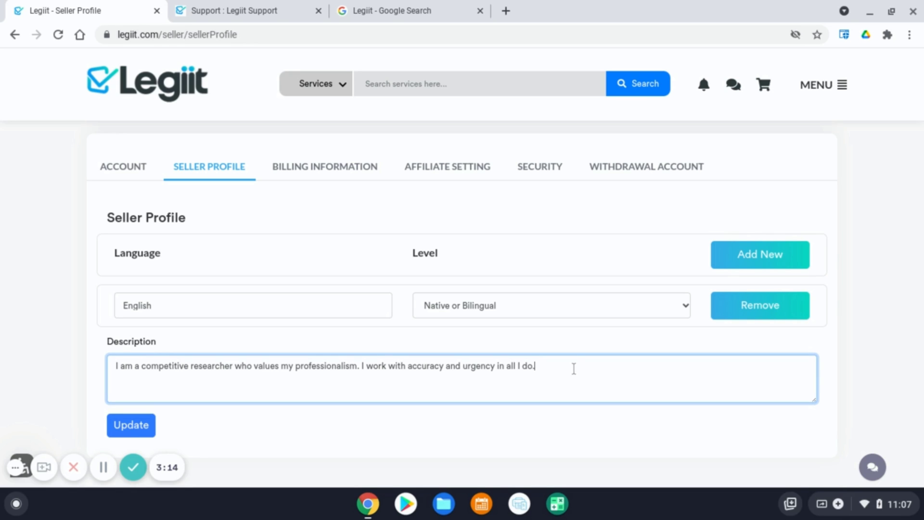
{"action": "left_click_drag", "start_coordinate": [554, 364], "coordinate": [435, 366]}
{"action": "key", "text": "BackSpace"}
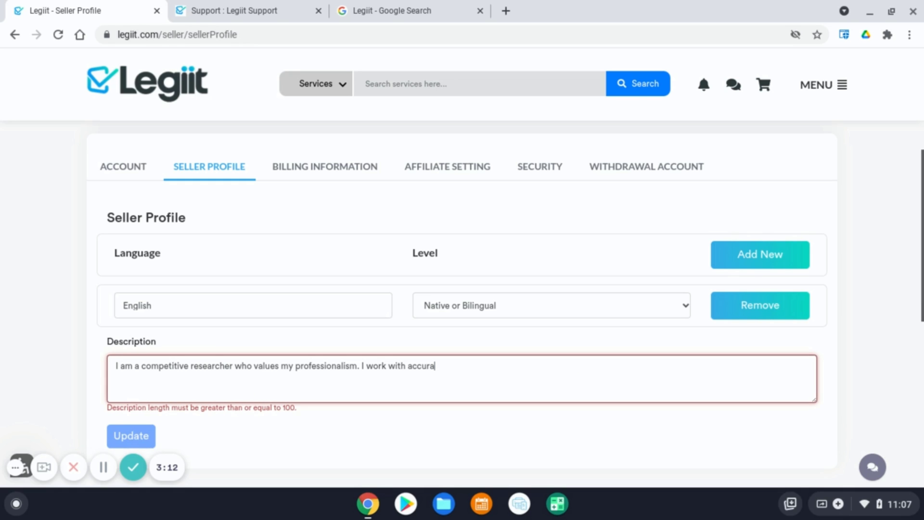
{"action": "left_click_drag", "start_coordinate": [200, 415], "coordinate": [294, 414]}
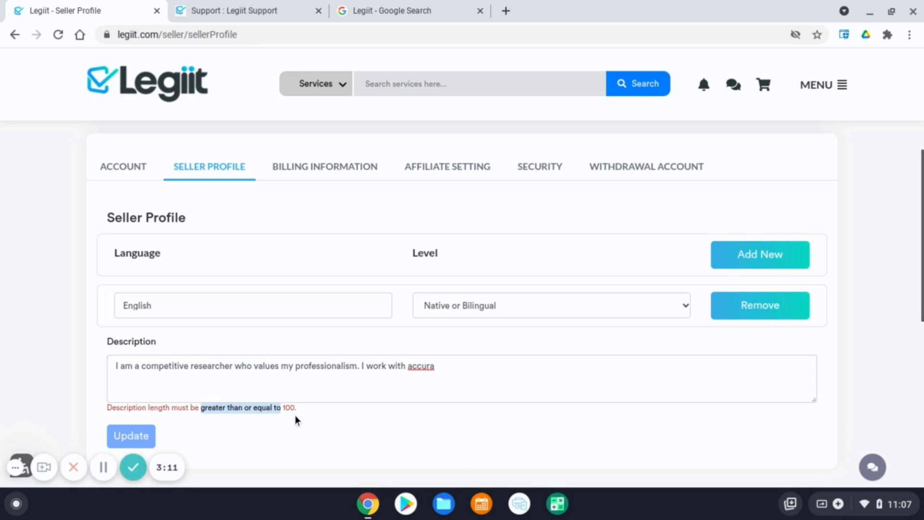
{"action": "left_click", "coordinate": [319, 408]}
{"action": "left_click", "coordinate": [482, 360]}
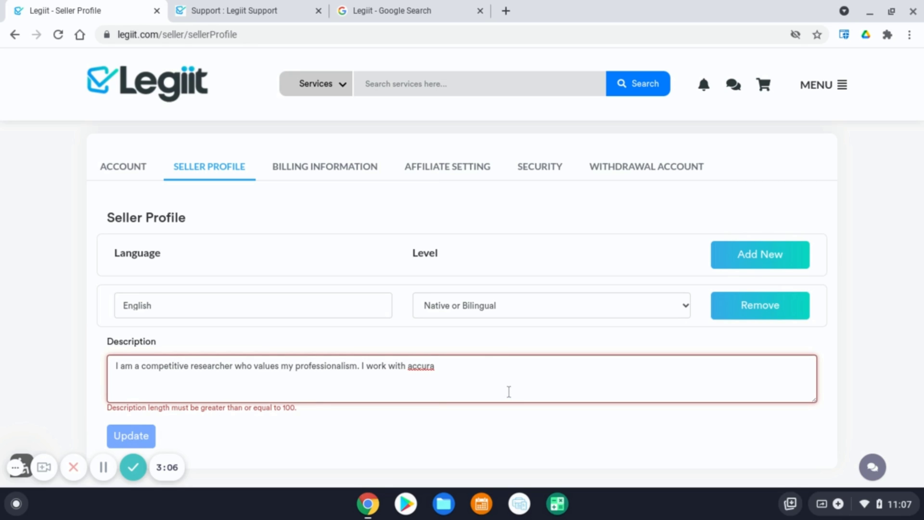
{"action": "type", "text": "acy and urgency in all I do."}
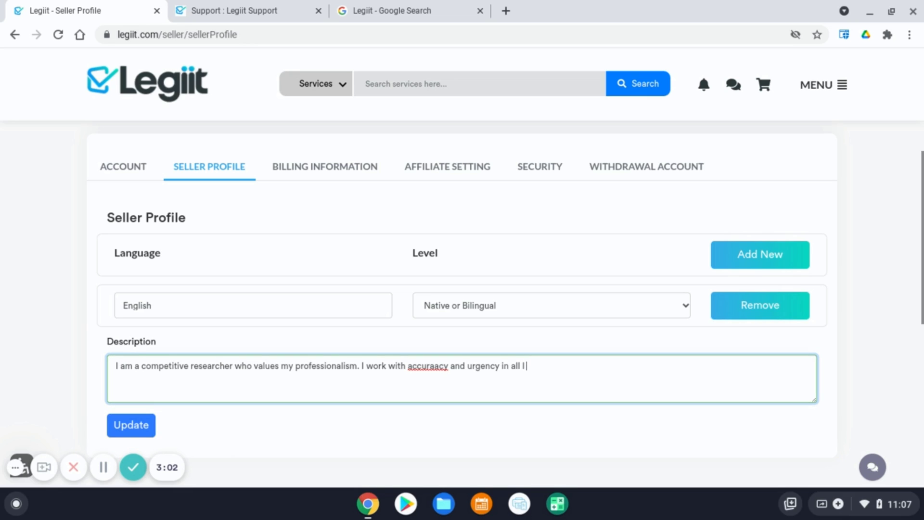
{"action": "left_click", "coordinate": [139, 428]}
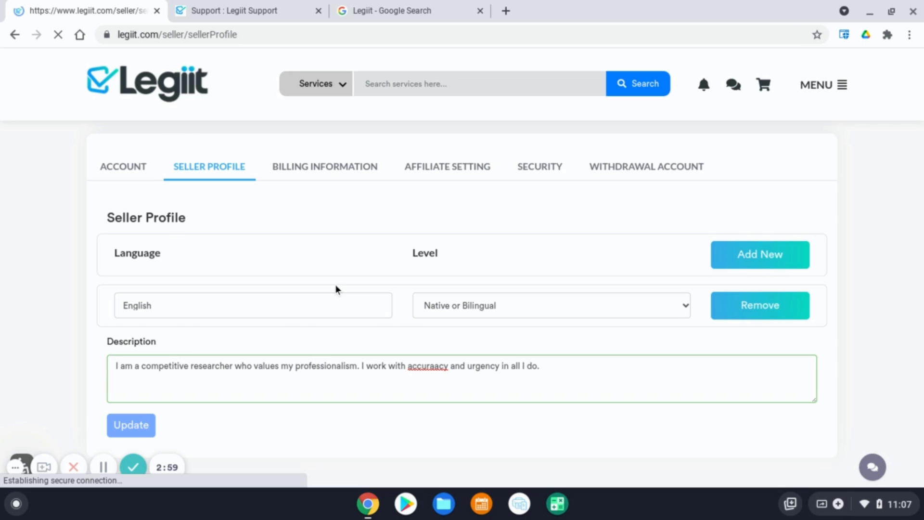
{"action": "scroll", "coordinate": [344, 282], "scroll_direction": "down", "scroll_amount": 7}
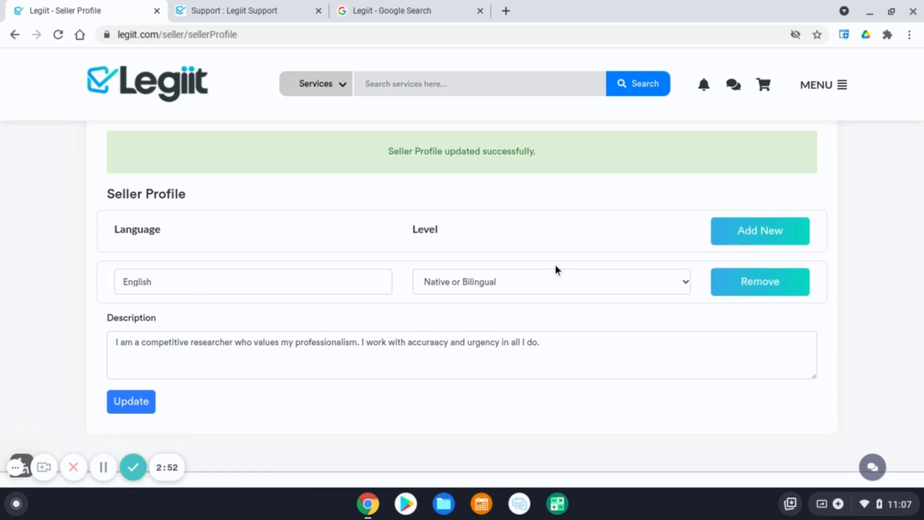
Add Italian as a second language at Basic level and save the seller profile
{"action": "left_click", "coordinate": [768, 236]}
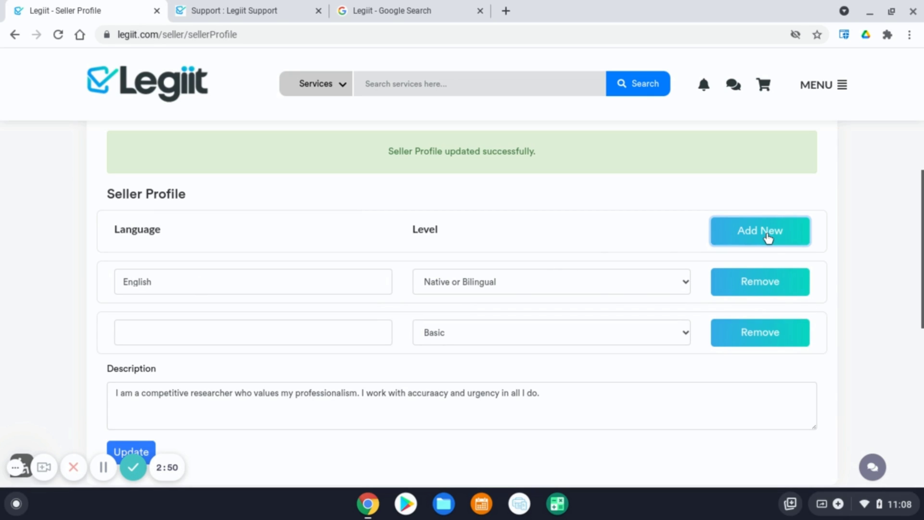
{"action": "left_click", "coordinate": [307, 334]}
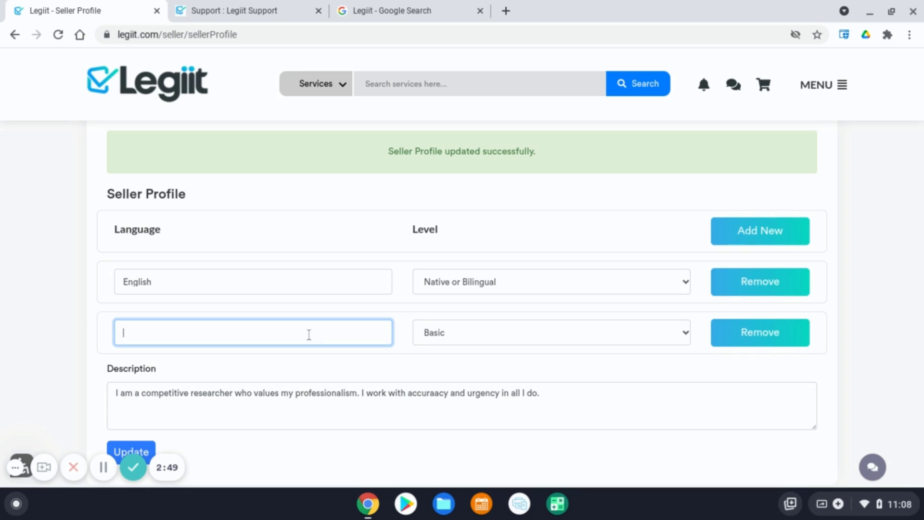
{"action": "type", "text": "Italian"}
{"action": "left_click", "coordinate": [455, 330]}
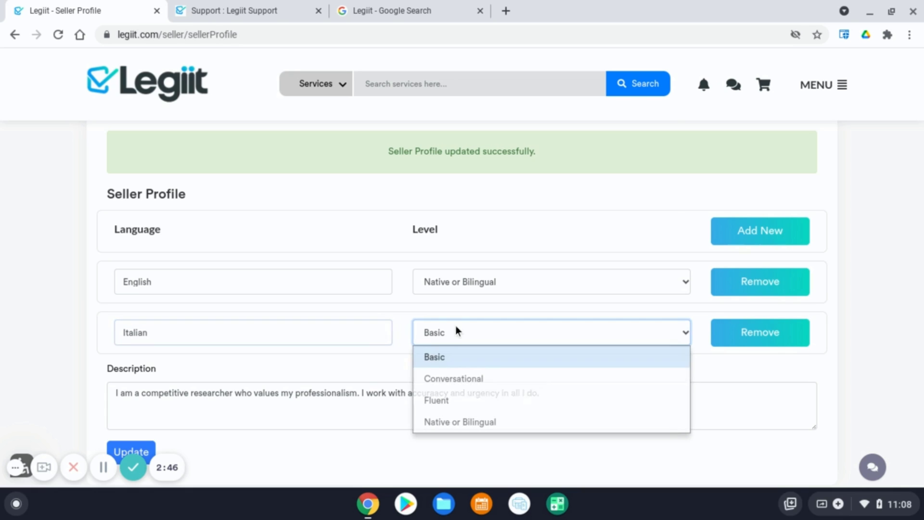
{"action": "left_click", "coordinate": [557, 343]}
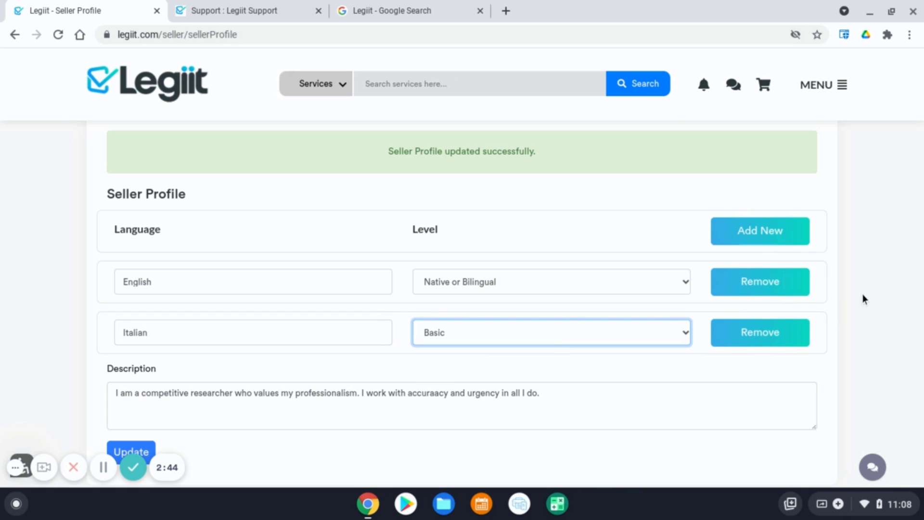
{"action": "scroll", "coordinate": [861, 294], "scroll_direction": "down", "scroll_amount": 1}
{"action": "left_click", "coordinate": [138, 413]}
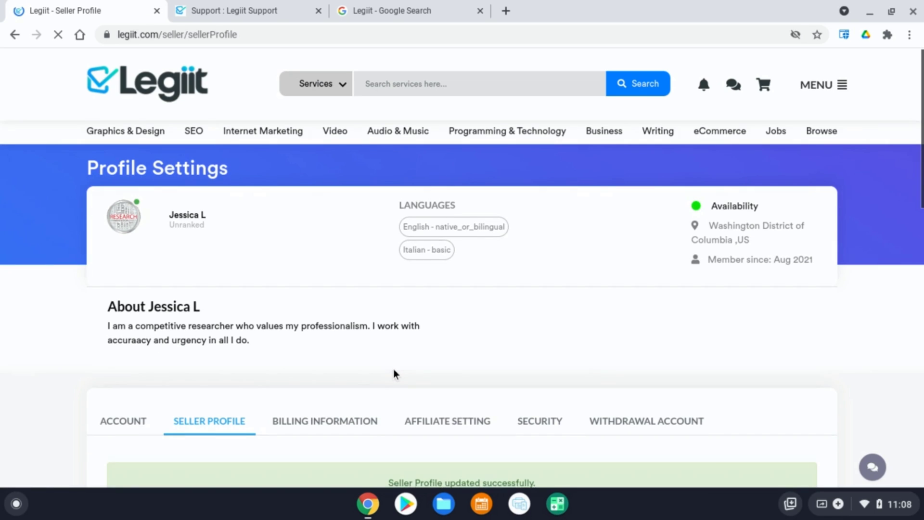
{"action": "scroll", "coordinate": [393, 370], "scroll_direction": "down", "scroll_amount": 8}
{"action": "scroll", "coordinate": [391, 371], "scroll_direction": "down", "scroll_amount": 1}
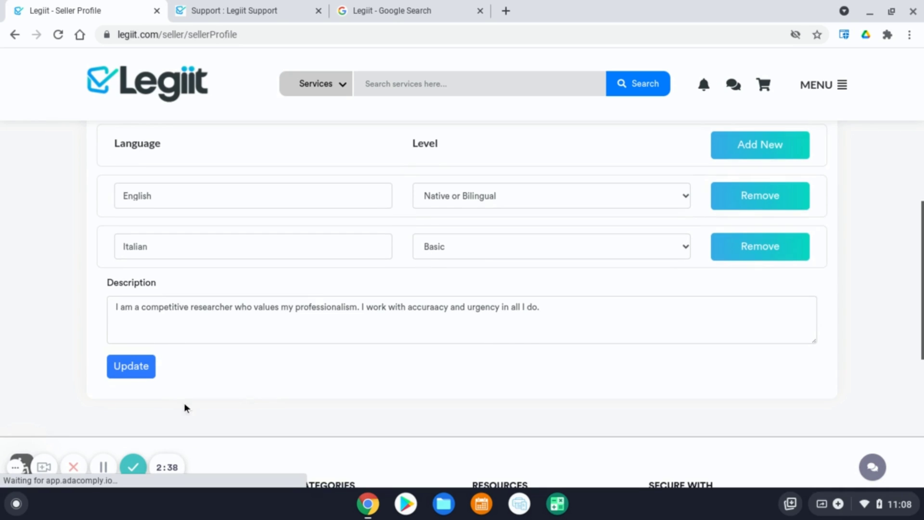
{"action": "scroll", "coordinate": [231, 371], "scroll_direction": "up", "scroll_amount": 5}
{"action": "scroll", "coordinate": [267, 362], "scroll_direction": "up", "scroll_amount": 2}
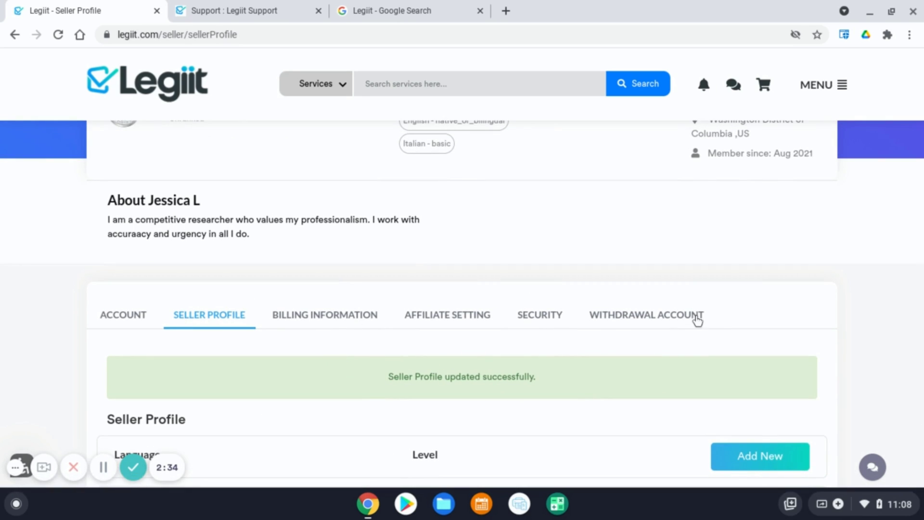
Check the Withdrawal Account tab, which lists no accounts, then return to Seller Profile
{"action": "left_click", "coordinate": [674, 319]}
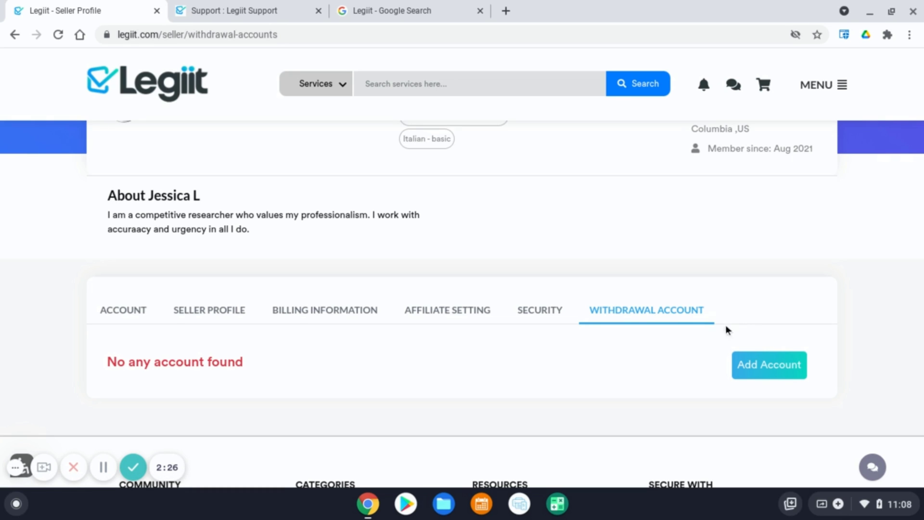
{"action": "scroll", "coordinate": [527, 279], "scroll_direction": "up", "scroll_amount": 2}
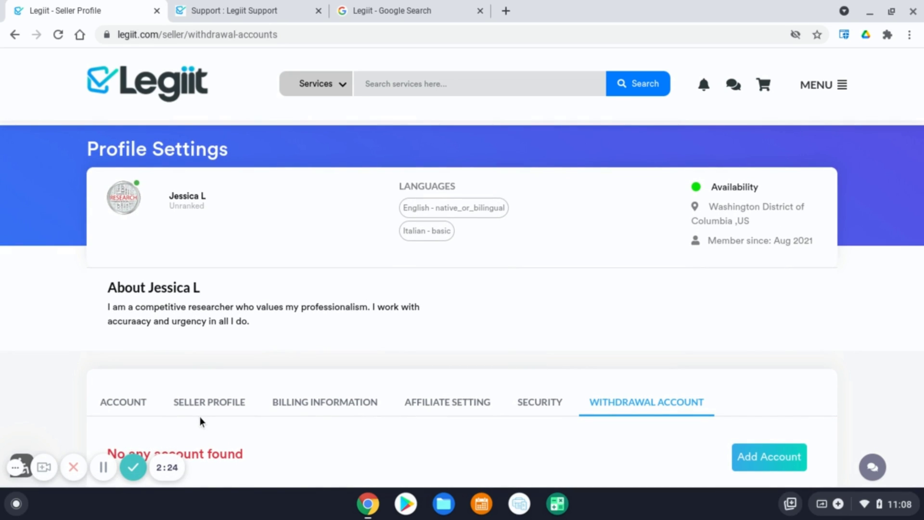
{"action": "left_click", "coordinate": [202, 413]}
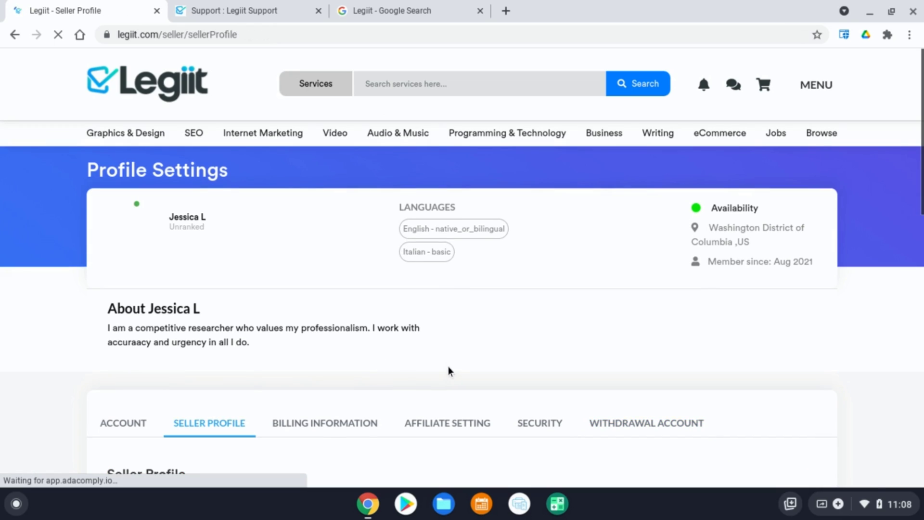
{"action": "left_click", "coordinate": [822, 96]}
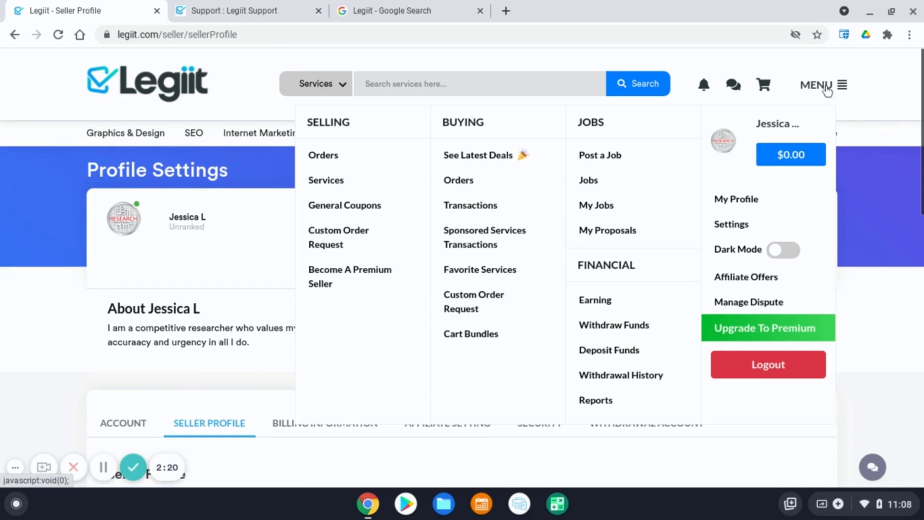
Open the Competitive Analysis | Competitive Shop service for editing from the services list
{"action": "left_click", "coordinate": [355, 187]}
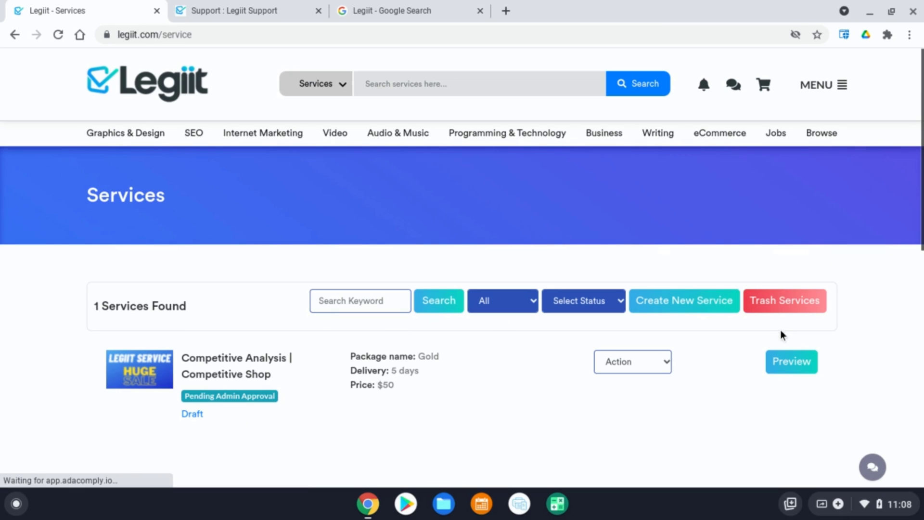
{"action": "scroll", "coordinate": [465, 423], "scroll_direction": "down", "scroll_amount": 2}
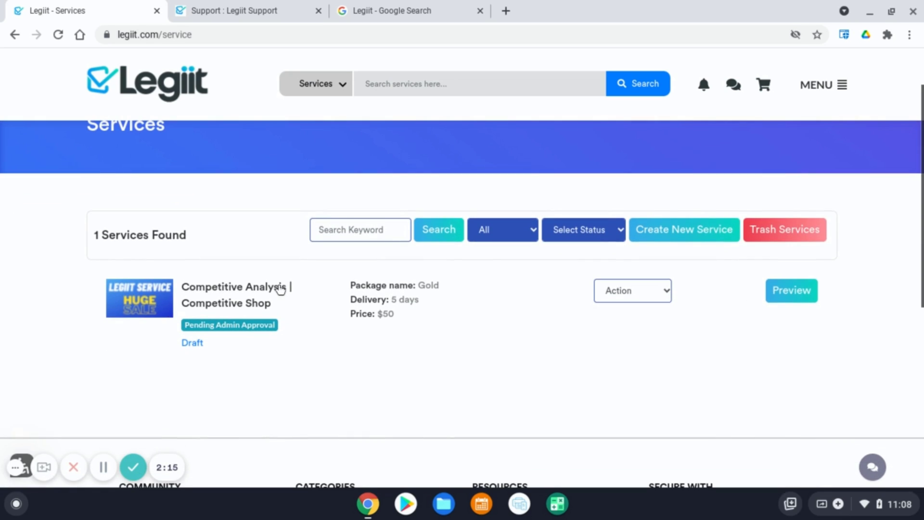
{"action": "left_click", "coordinate": [233, 308]}
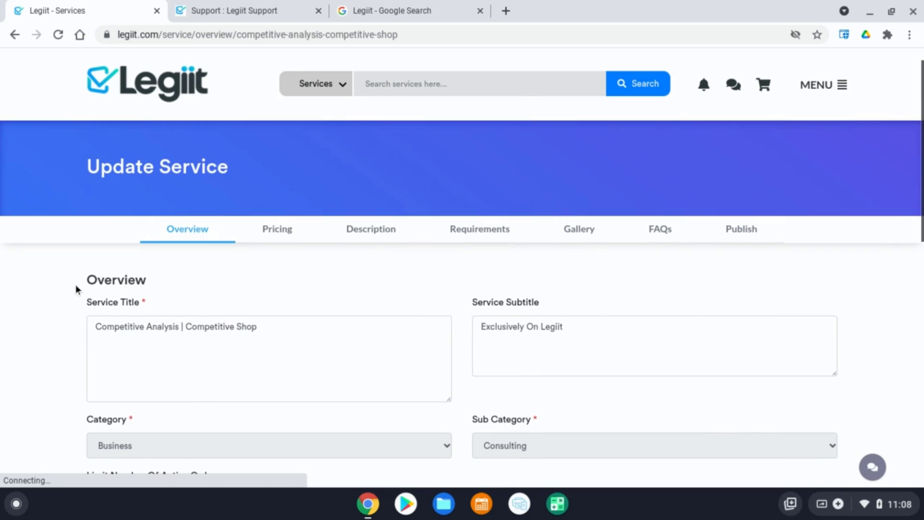
{"action": "scroll", "coordinate": [75, 284], "scroll_direction": "down", "scroll_amount": 2}
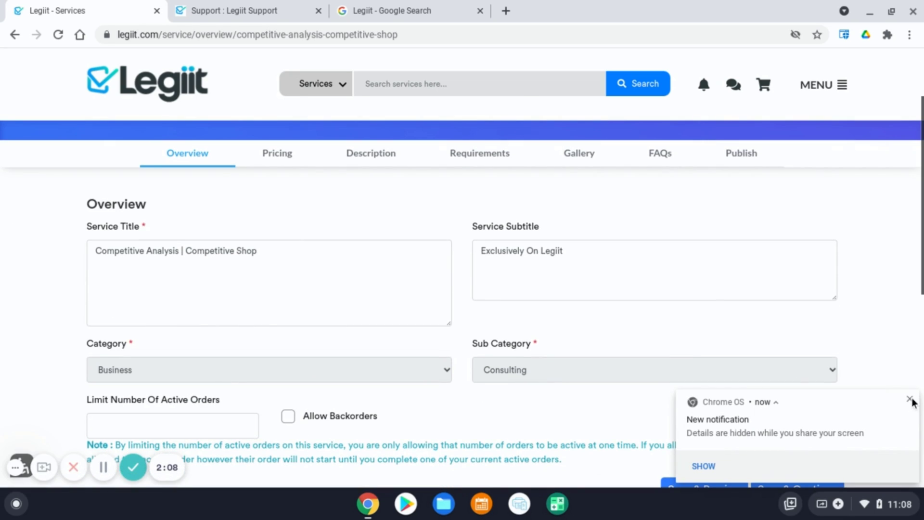
{"action": "left_click", "coordinate": [909, 398]}
{"action": "scroll", "coordinate": [441, 235], "scroll_direction": "down", "scroll_amount": 1}
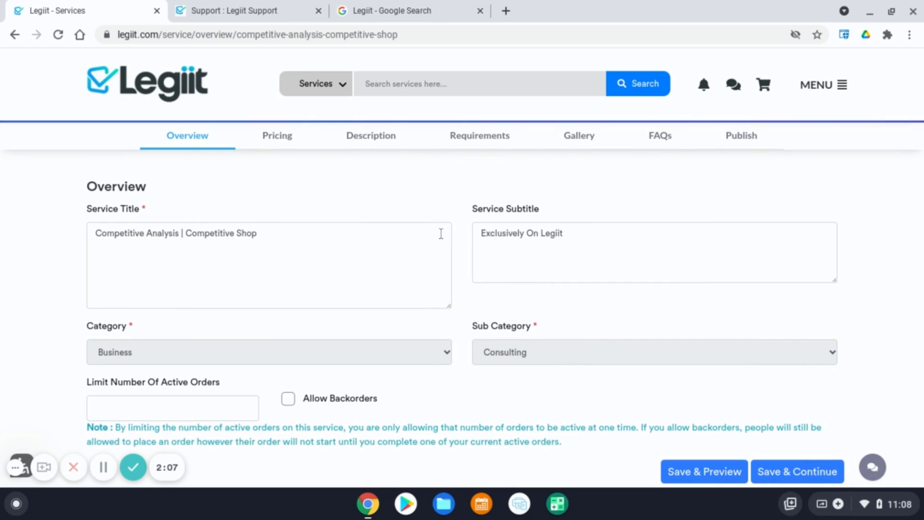
Review the Service Title, Subtitle and the active-orders note on the overview form
{"action": "left_click", "coordinate": [301, 237]}
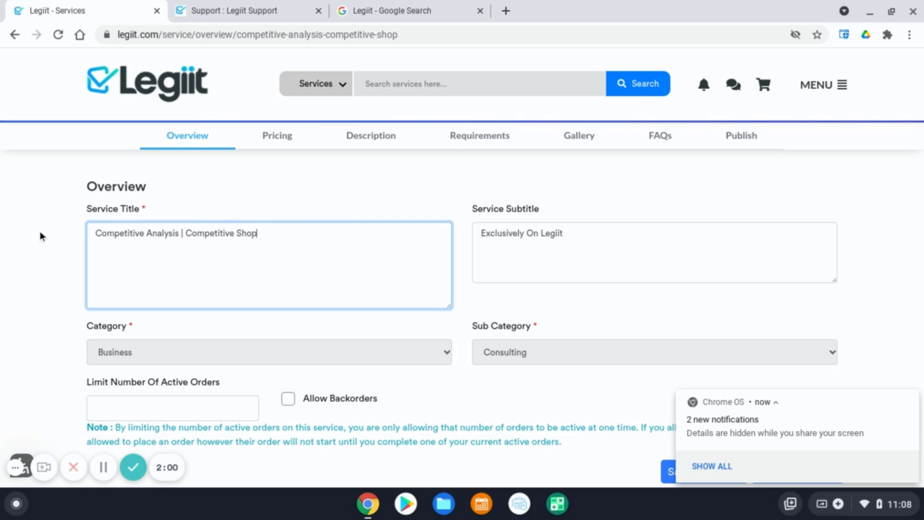
{"action": "scroll", "coordinate": [283, 227], "scroll_direction": "down", "scroll_amount": 1}
{"action": "left_click", "coordinate": [541, 208]}
{"action": "scroll", "coordinate": [384, 240], "scroll_direction": "down", "scroll_amount": 2}
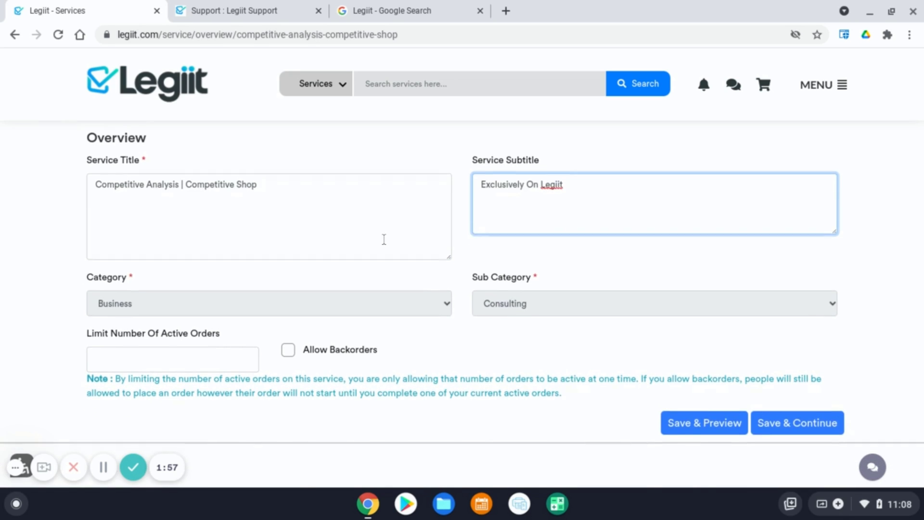
{"action": "scroll", "coordinate": [549, 329], "scroll_direction": "down", "scroll_amount": 3}
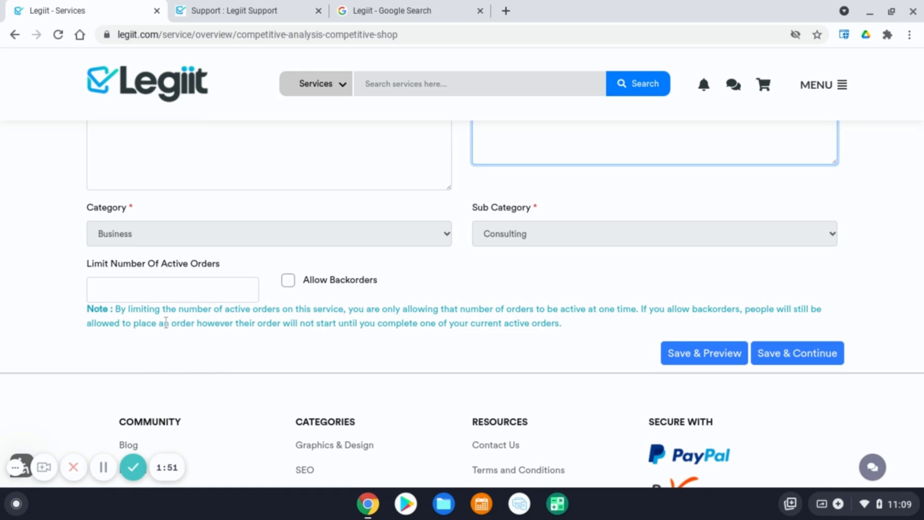
{"action": "left_click_drag", "start_coordinate": [115, 308], "coordinate": [565, 331]}
{"action": "left_click", "coordinate": [567, 339]}
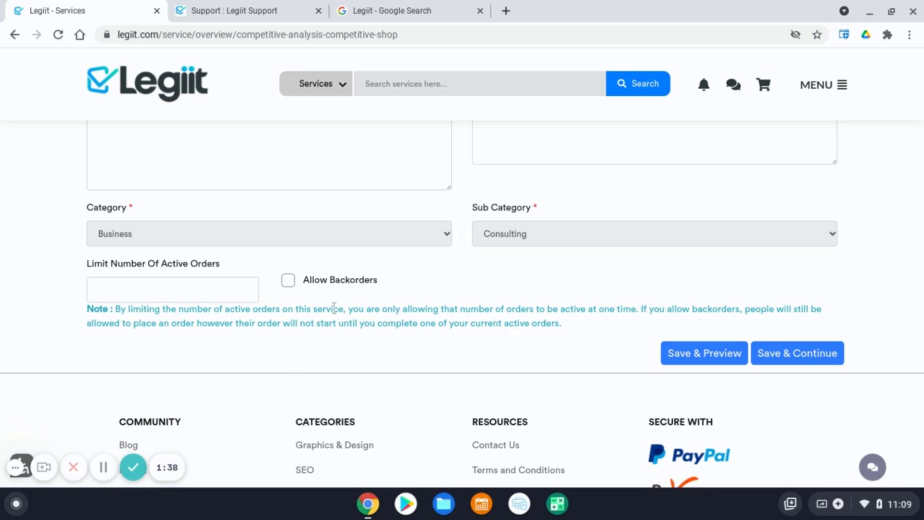
Limit active orders to 5 and allow backorders
{"action": "left_click", "coordinate": [216, 295]}
{"action": "type", "text": "5"}
{"action": "left_click", "coordinate": [288, 281]}
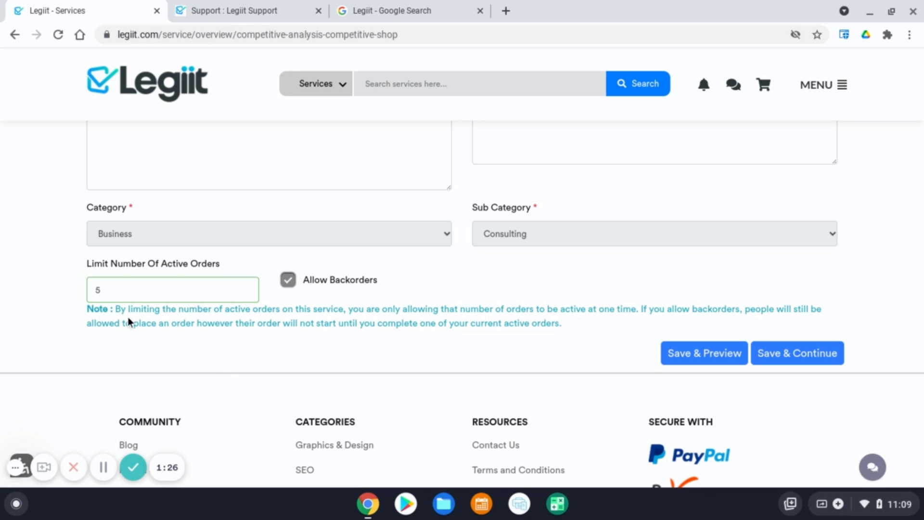
{"action": "left_click", "coordinate": [107, 289]}
{"action": "left_click", "coordinate": [58, 289]}
{"action": "scroll", "coordinate": [582, 332], "scroll_direction": "up", "scroll_amount": 1}
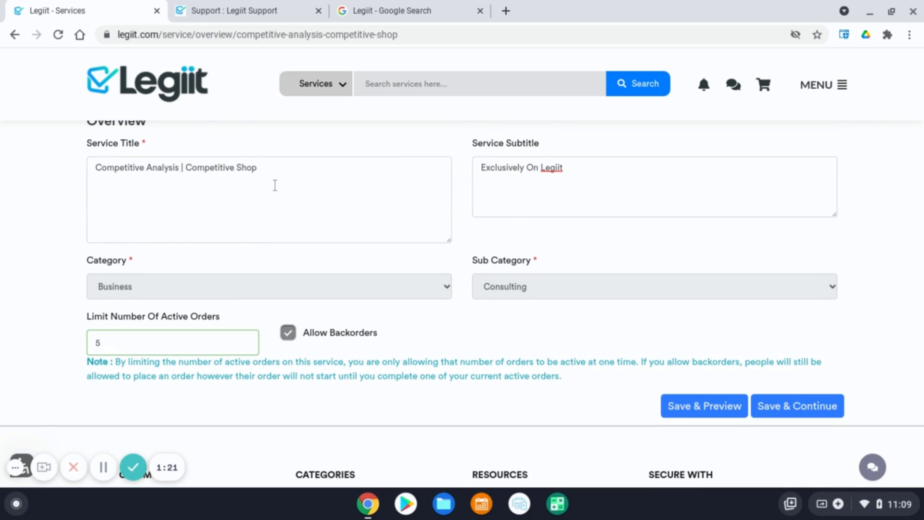
{"action": "left_click", "coordinate": [803, 409]}
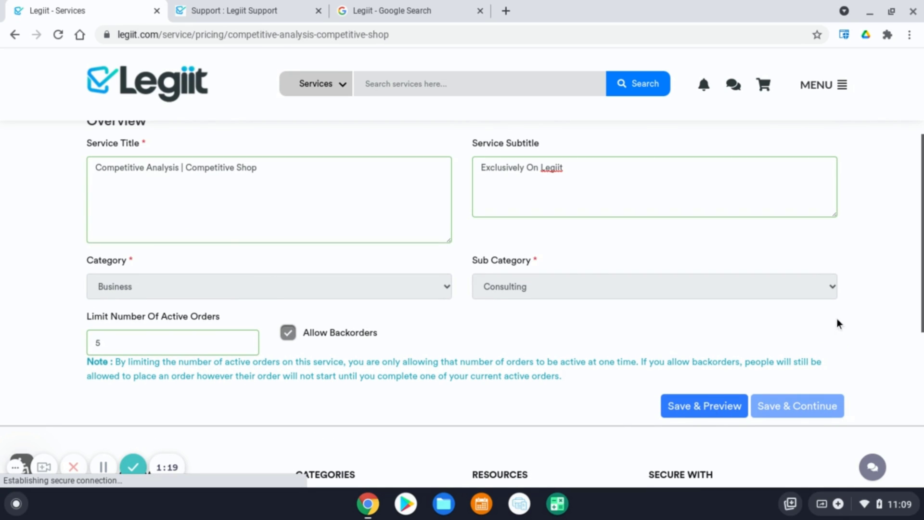
{"action": "scroll", "coordinate": [893, 343], "scroll_direction": "down", "scroll_amount": 3}
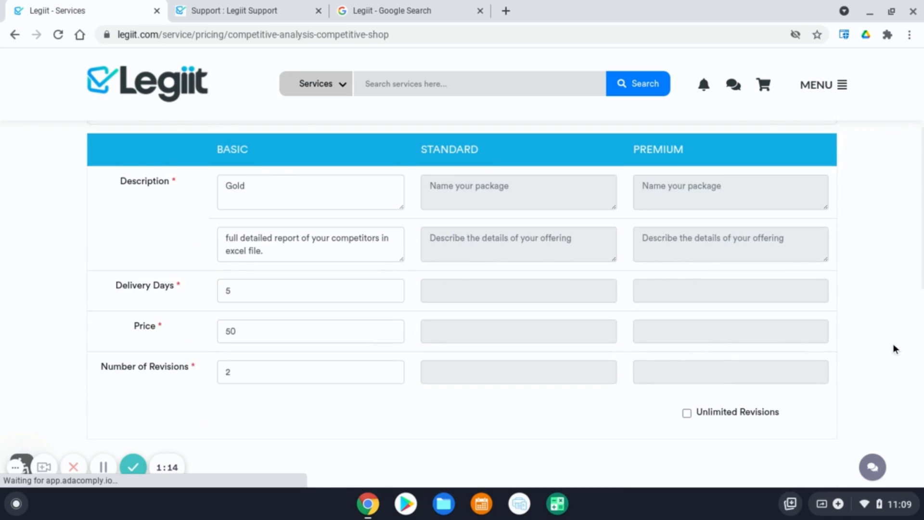
{"action": "scroll", "coordinate": [893, 344], "scroll_direction": "up", "scroll_amount": 2}
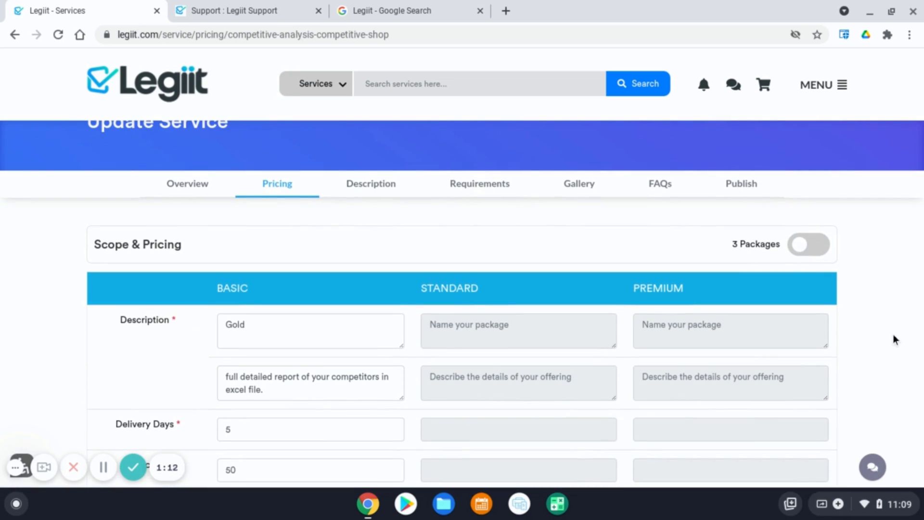
{"action": "scroll", "coordinate": [893, 338], "scroll_direction": "down", "scroll_amount": 2}
{"action": "scroll", "coordinate": [893, 334], "scroll_direction": "down", "scroll_amount": 1}
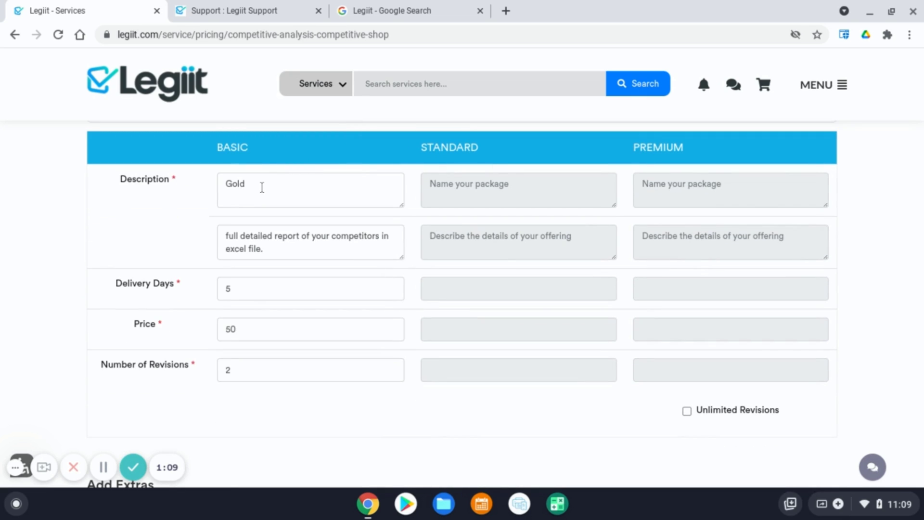
{"action": "left_click", "coordinate": [262, 185]}
{"action": "scroll", "coordinate": [261, 186], "scroll_direction": "down", "scroll_amount": 1}
{"action": "scroll", "coordinate": [261, 186], "scroll_direction": "up", "scroll_amount": 2}
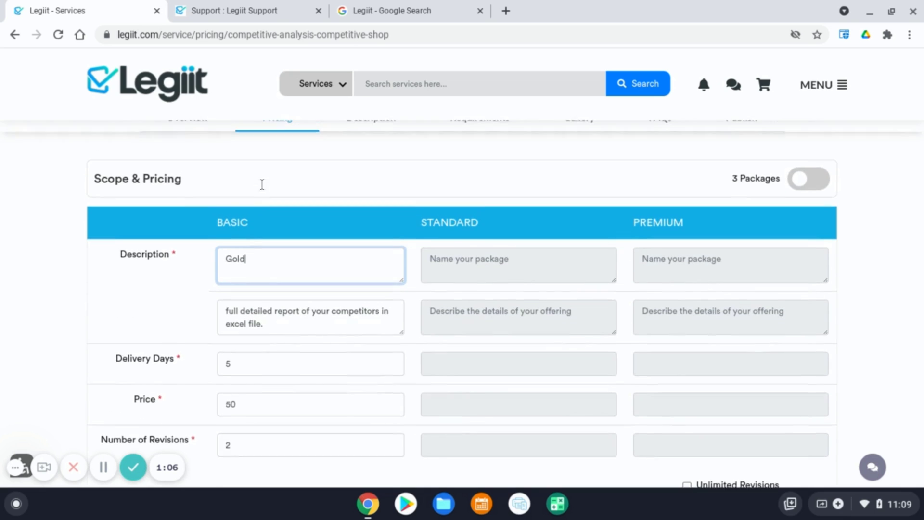
{"action": "scroll", "coordinate": [279, 229], "scroll_direction": "down", "scroll_amount": 1}
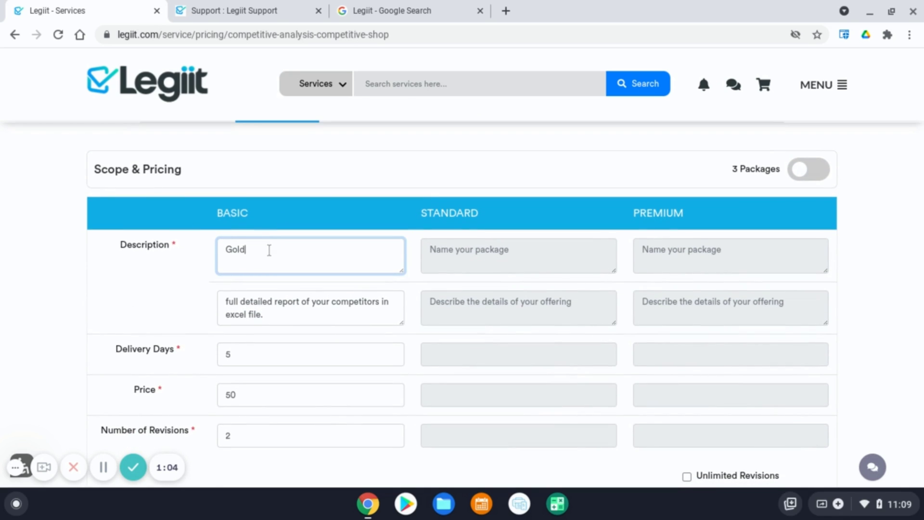
{"action": "double_click", "coordinate": [266, 250]}
{"action": "left_click", "coordinate": [265, 251]}
{"action": "scroll", "coordinate": [486, 251], "scroll_direction": "down", "scroll_amount": 1}
{"action": "scroll", "coordinate": [486, 253], "scroll_direction": "down", "scroll_amount": 1}
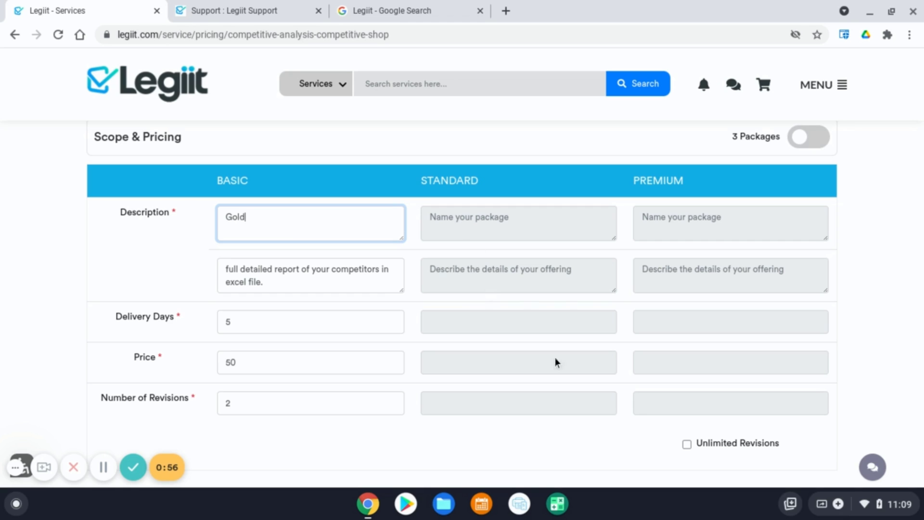
{"action": "scroll", "coordinate": [730, 230], "scroll_direction": "down", "scroll_amount": 1}
{"action": "scroll", "coordinate": [719, 244], "scroll_direction": "up", "scroll_amount": 2}
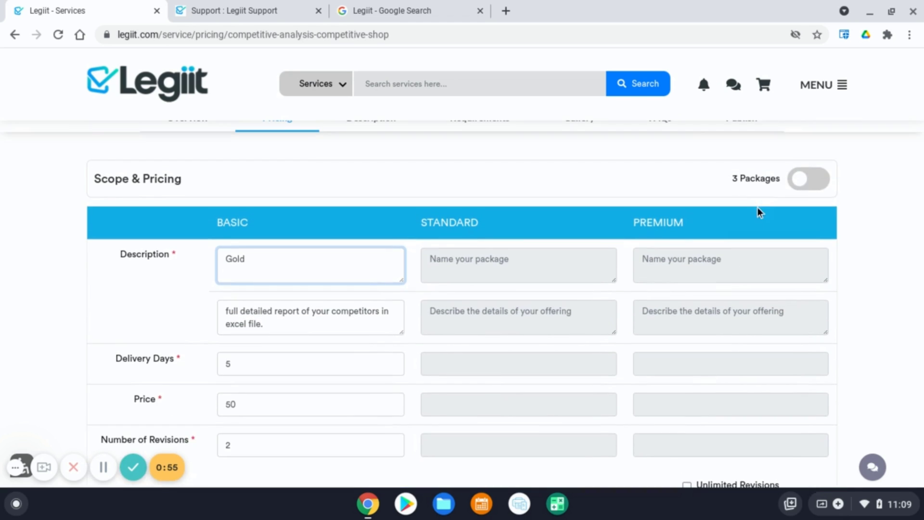
{"action": "left_click", "coordinate": [807, 186]}
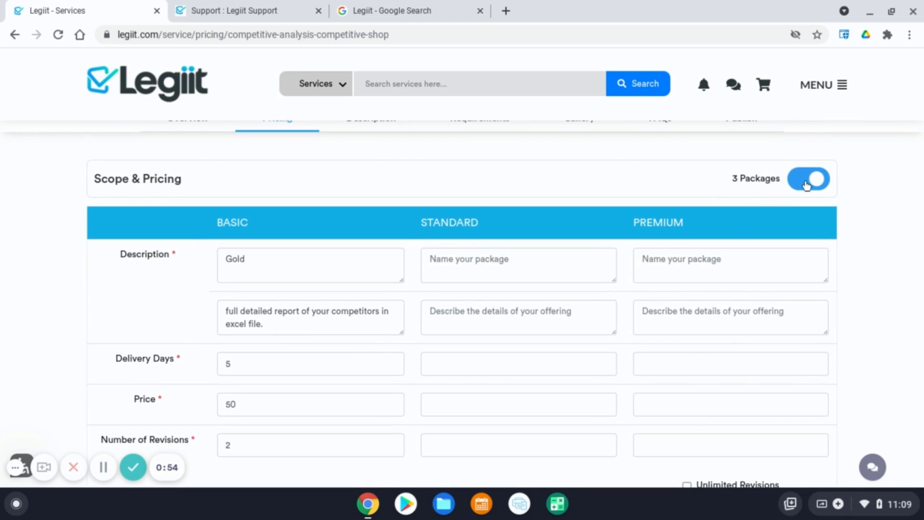
{"action": "left_click", "coordinate": [430, 262]}
{"action": "left_click", "coordinate": [678, 267]}
{"action": "left_click", "coordinate": [297, 265]}
{"action": "left_click", "coordinate": [449, 258]}
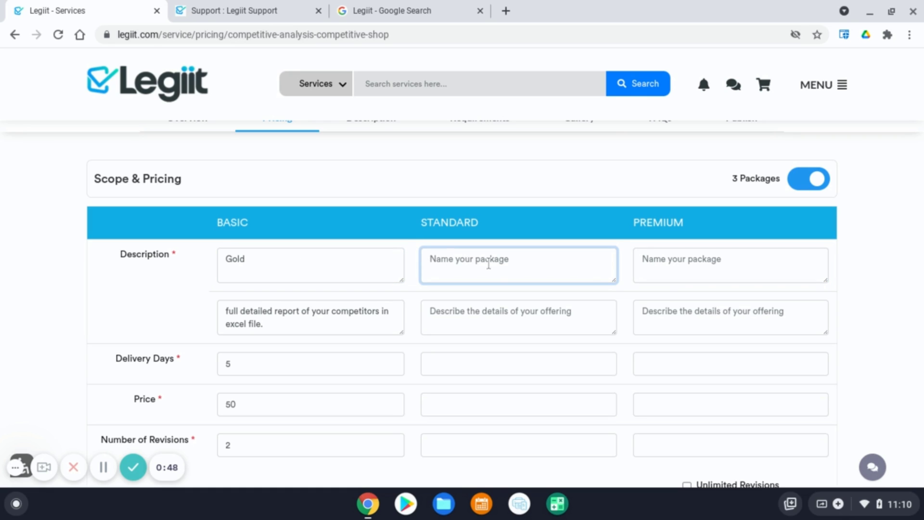
{"action": "scroll", "coordinate": [815, 283], "scroll_direction": "down", "scroll_amount": 1}
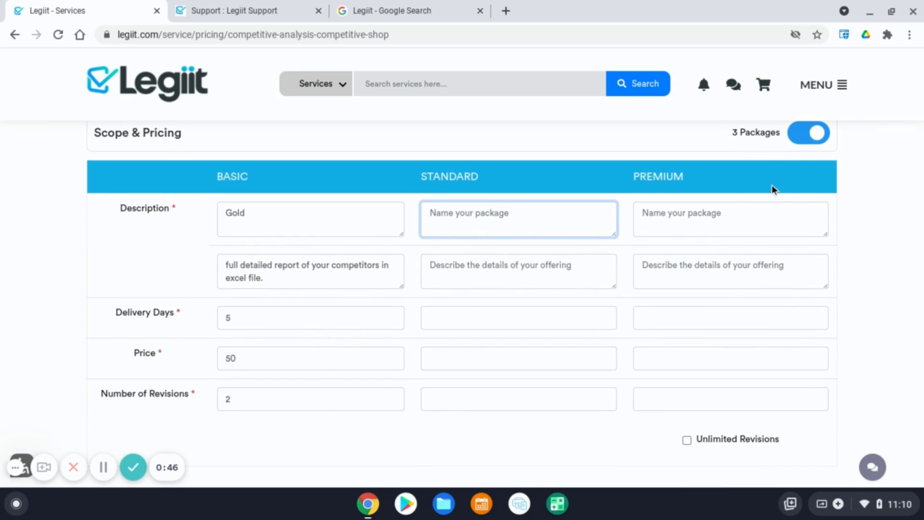
{"action": "left_click", "coordinate": [816, 133]}
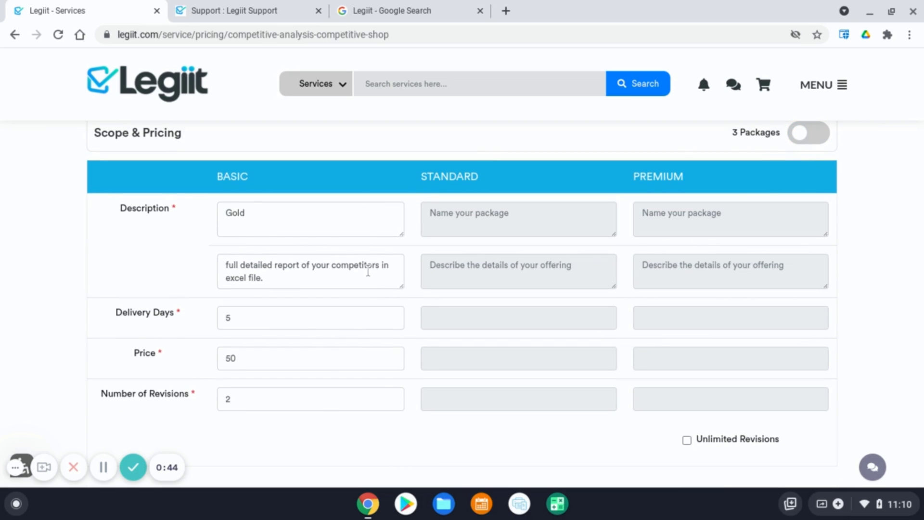
Replace the Basic package's offering details with 'delivery in excel file.'
{"action": "scroll", "coordinate": [310, 385], "scroll_direction": "down", "scroll_amount": 1}
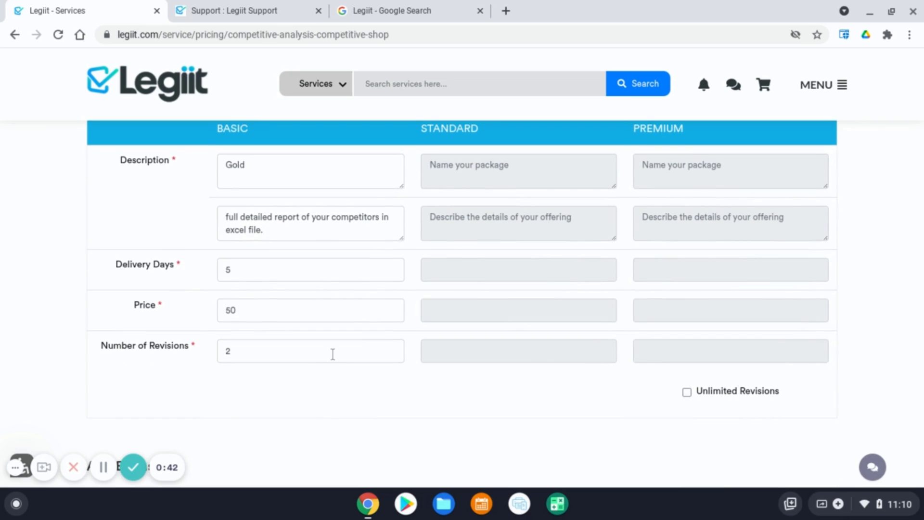
{"action": "left_click_drag", "start_coordinate": [277, 225], "coordinate": [199, 213]}
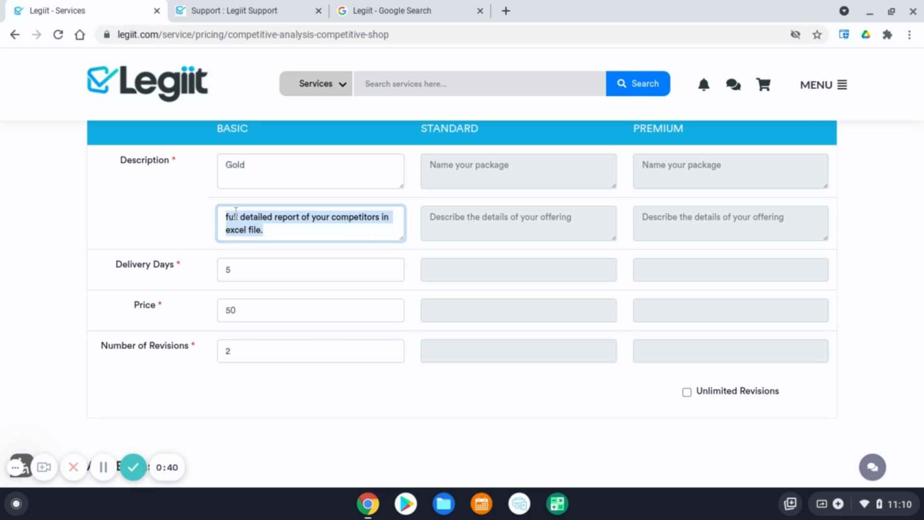
{"action": "key", "text": "BackSpace"}
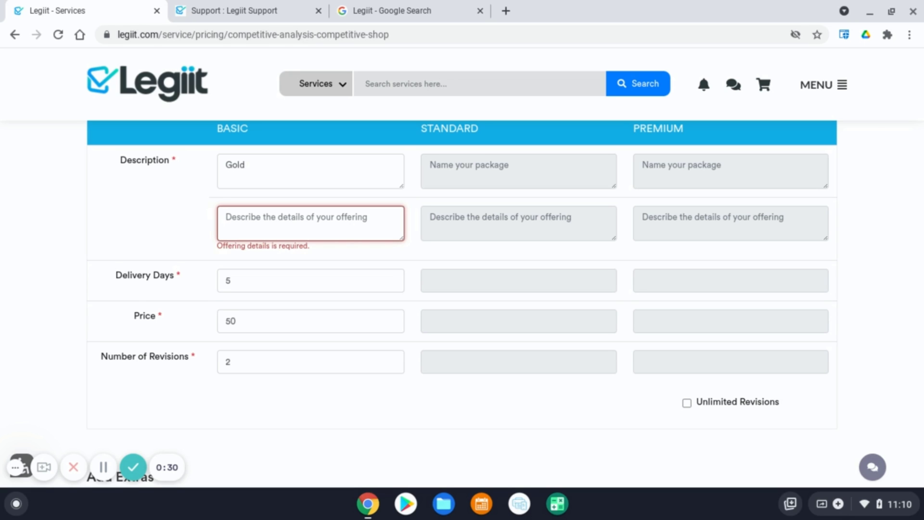
{"action": "type", "text": "delivery in excel "}
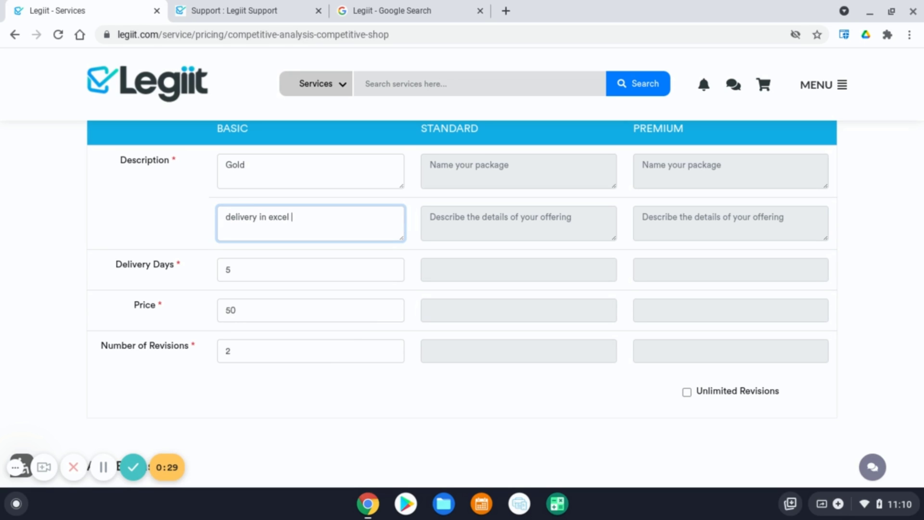
{"action": "type", "text": "file."}
{"action": "left_click", "coordinate": [285, 270]}
{"action": "scroll", "coordinate": [203, 285], "scroll_direction": "down", "scroll_amount": 1}
{"action": "left_click", "coordinate": [254, 279]}
{"action": "scroll", "coordinate": [279, 287], "scroll_direction": "down", "scroll_amount": 1}
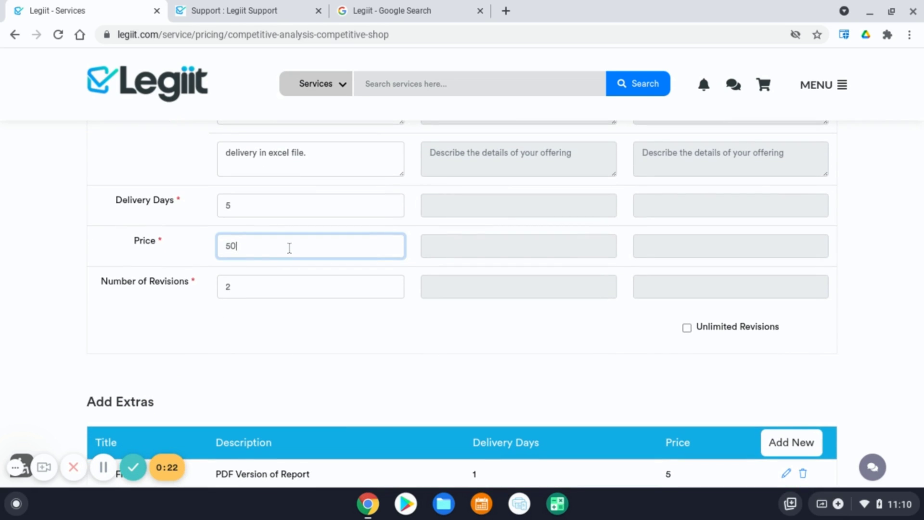
{"action": "left_click", "coordinate": [272, 287]}
{"action": "scroll", "coordinate": [279, 342], "scroll_direction": "down", "scroll_amount": 2}
{"action": "scroll", "coordinate": [282, 329], "scroll_direction": "down", "scroll_amount": 1}
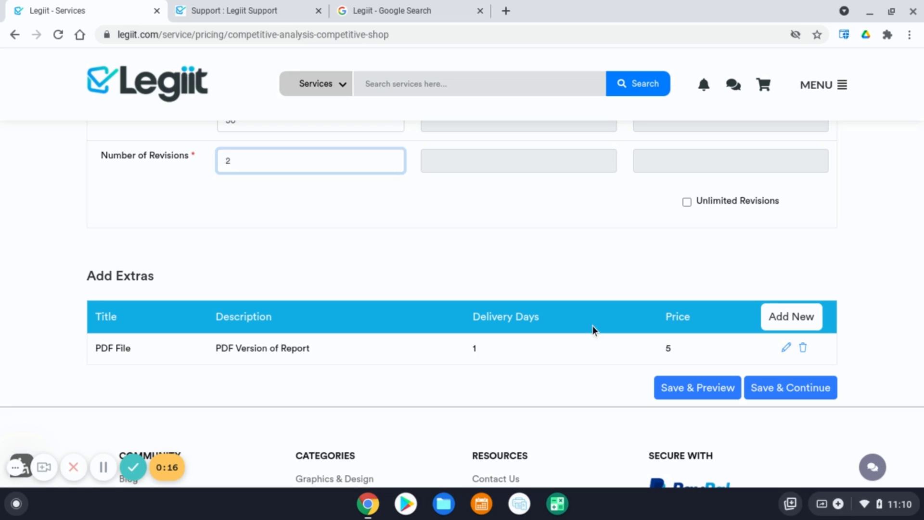
Start an extra titled '2 PDF File' with description 'PDF Version 2', then discard it
{"action": "left_click", "coordinate": [810, 318]}
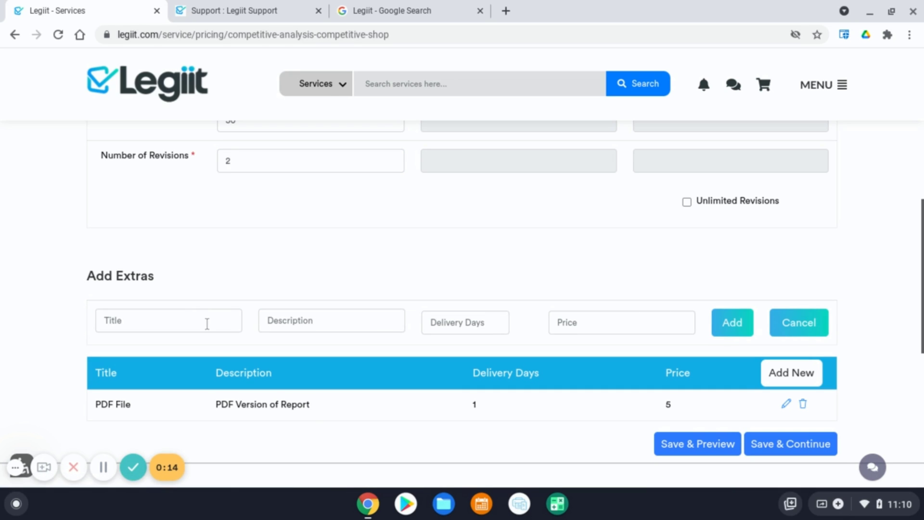
{"action": "left_click", "coordinate": [188, 313]}
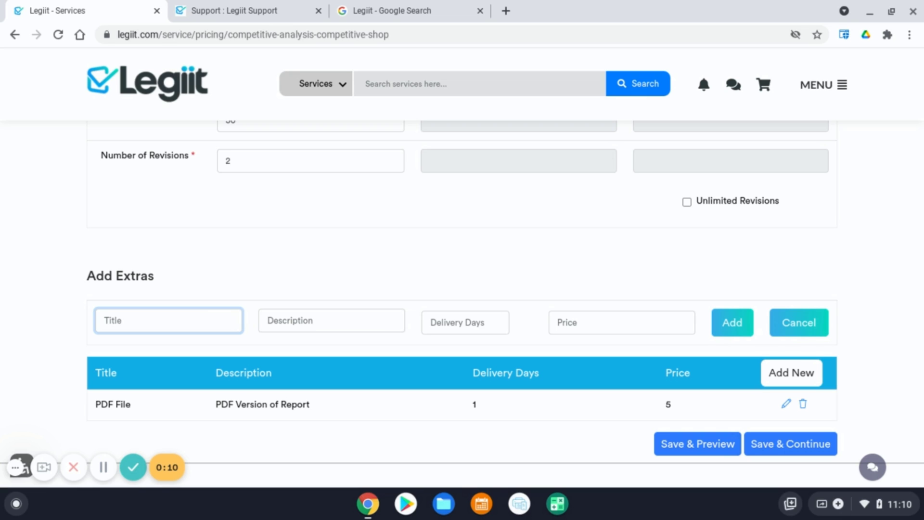
{"action": "type", "text": "2 PDF Files"}
{"action": "left_click", "coordinate": [332, 329]}
{"action": "type", "text": "PDF Version"}
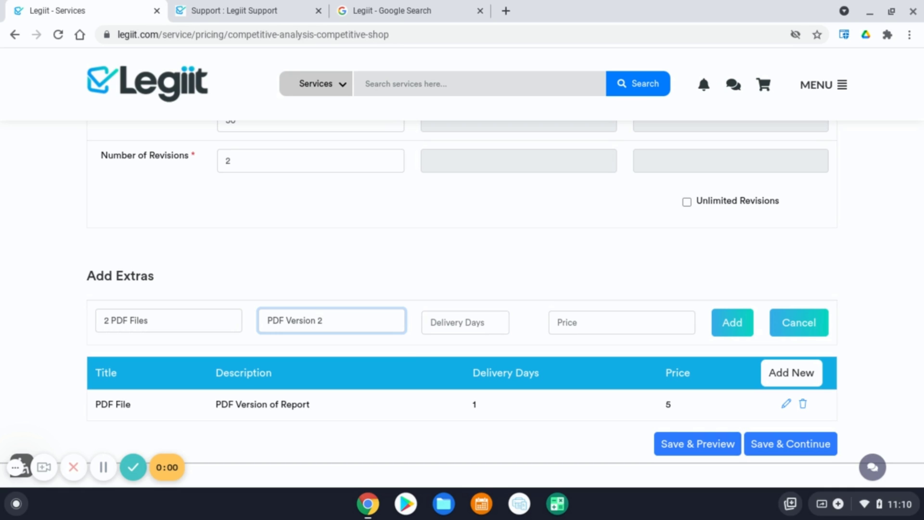
{"action": "type", "text": " 2"}
{"action": "key", "text": "Tab"}
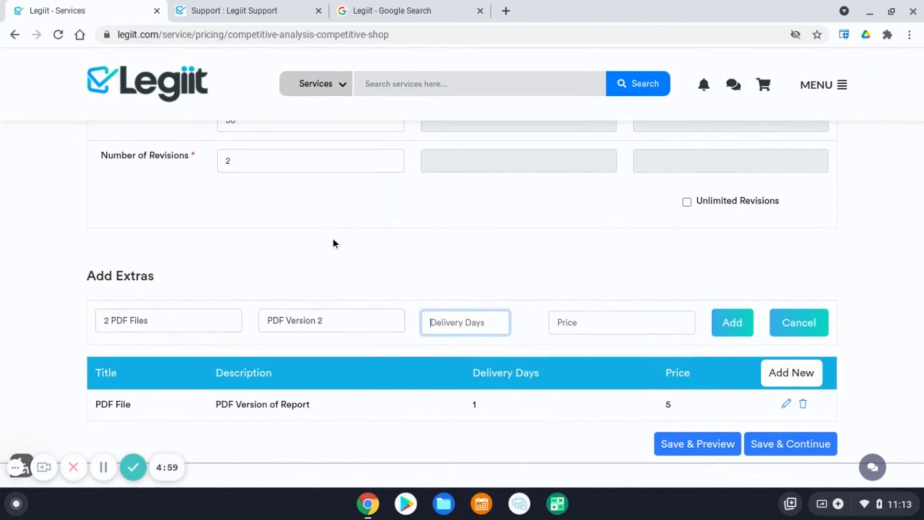
{"action": "scroll", "coordinate": [100, 259], "scroll_direction": "up", "scroll_amount": 1}
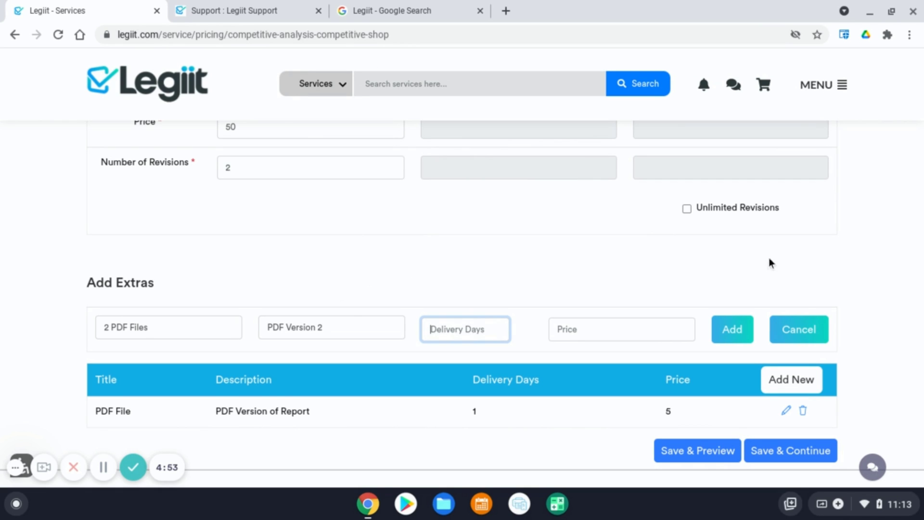
{"action": "scroll", "coordinate": [868, 291], "scroll_direction": "down", "scroll_amount": 1}
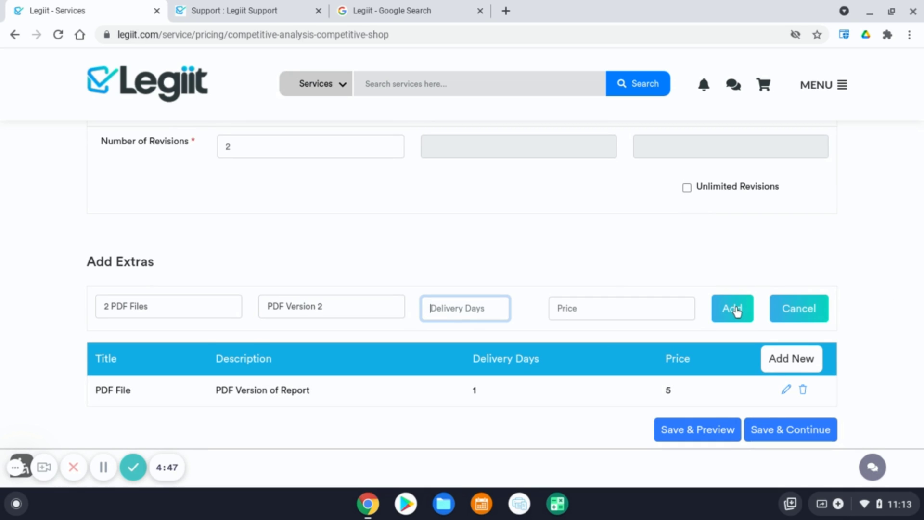
{"action": "left_click", "coordinate": [786, 310]}
Add the extra 'PDF 2' with description 'PDF Version 2', 1 delivery day, price 5
{"action": "left_click", "coordinate": [791, 308]}
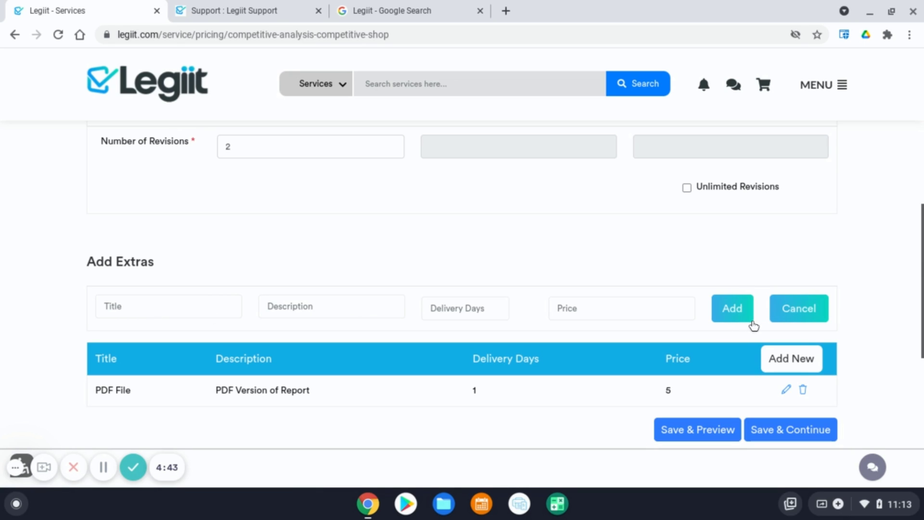
{"action": "left_click", "coordinate": [197, 307]}
{"action": "type", "text": "PDF"}
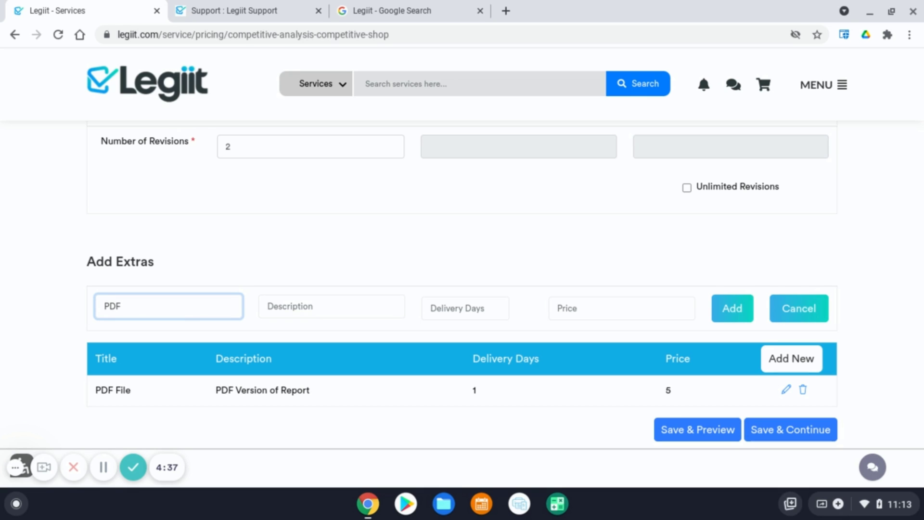
{"action": "type", "text": " 2"}
{"action": "left_click", "coordinate": [305, 301]}
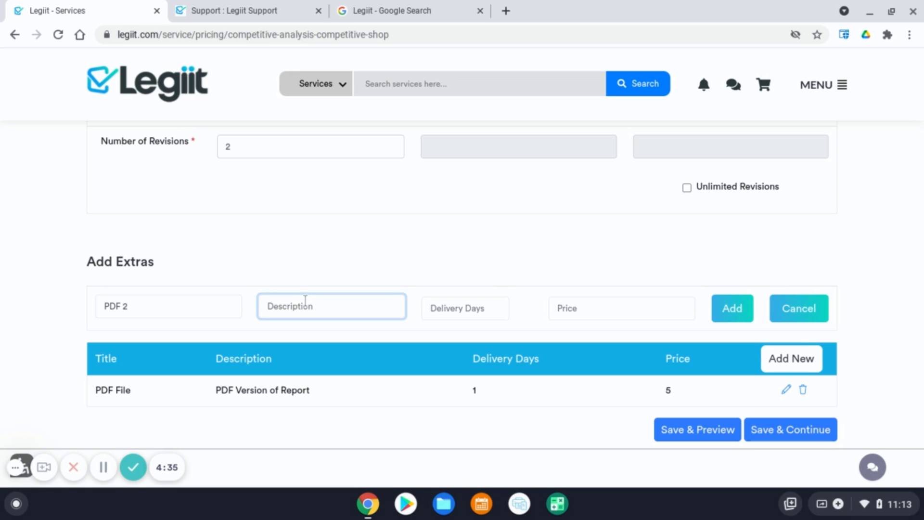
{"action": "type", "text": "PDF Version 2"}
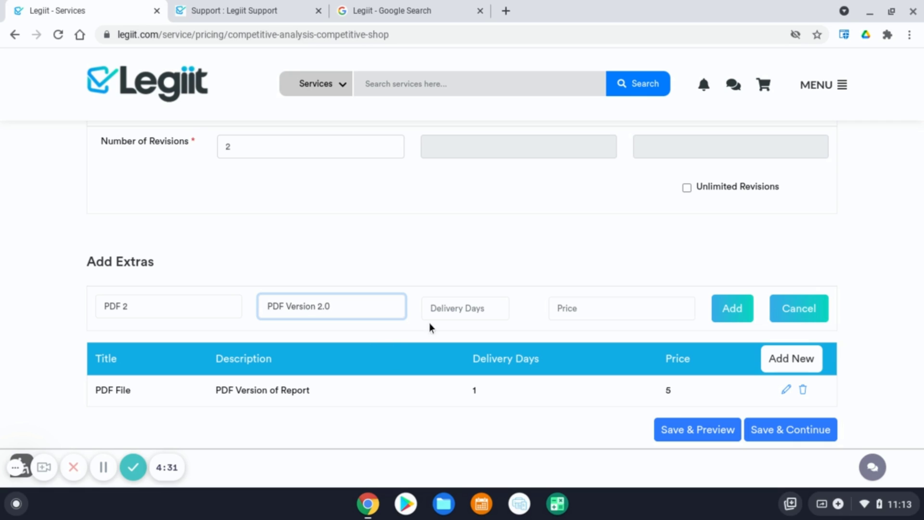
{"action": "left_click", "coordinate": [465, 307]}
{"action": "type", "text": "1"}
{"action": "left_click", "coordinate": [608, 307]}
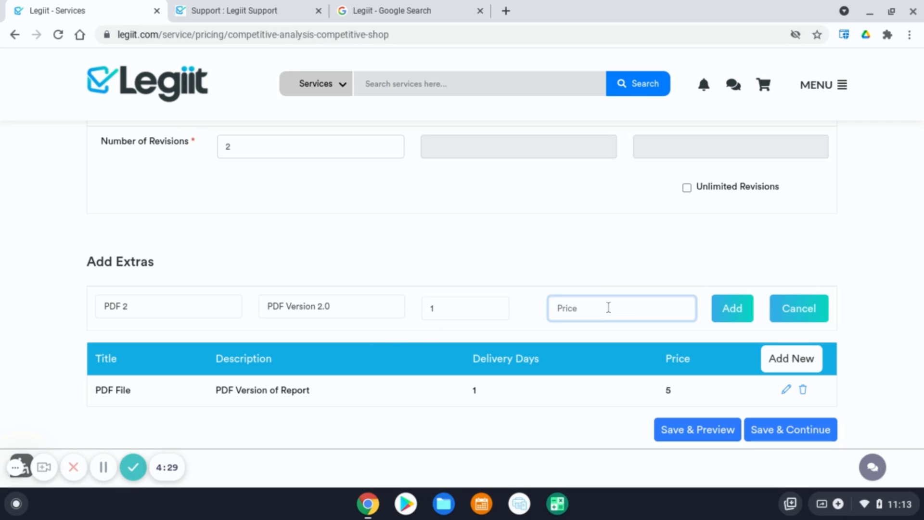
{"action": "type", "text": "5"}
{"action": "left_click", "coordinate": [722, 310]}
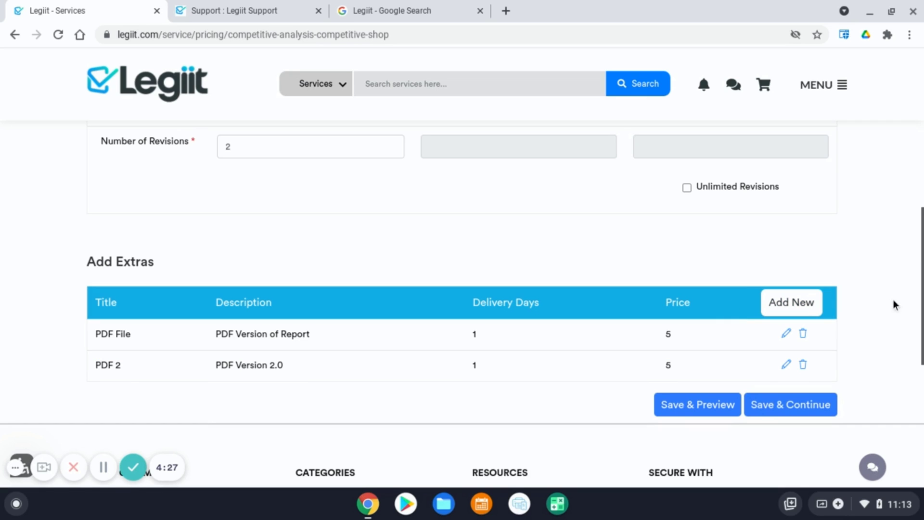
Save the pricing and move on to the Description step's YouTube URL field
{"action": "left_click", "coordinate": [792, 409]}
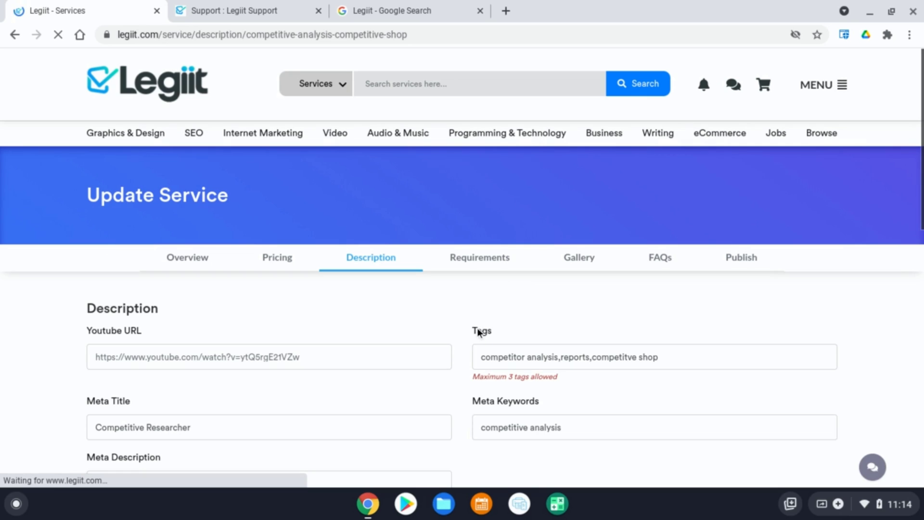
{"action": "scroll", "coordinate": [32, 333], "scroll_direction": "down", "scroll_amount": 1}
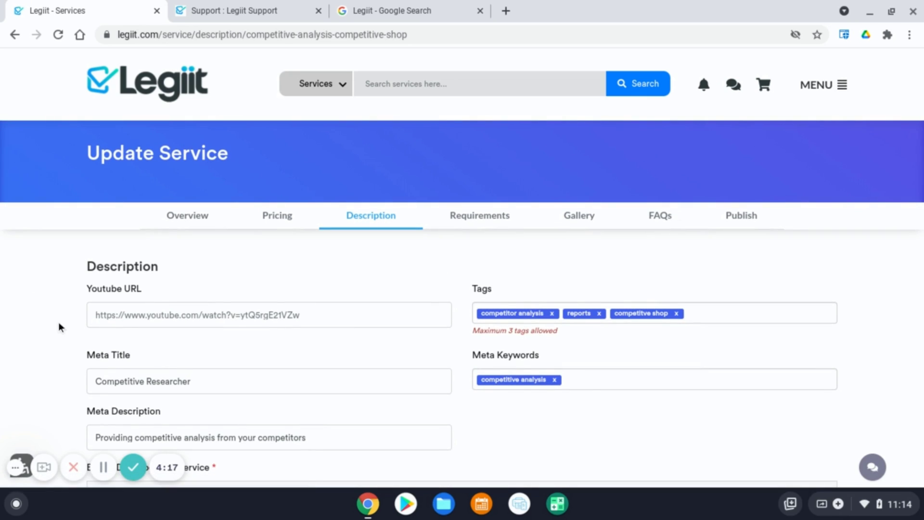
{"action": "left_click", "coordinate": [172, 314]}
{"action": "scroll", "coordinate": [7, 323], "scroll_direction": "down", "scroll_amount": 2}
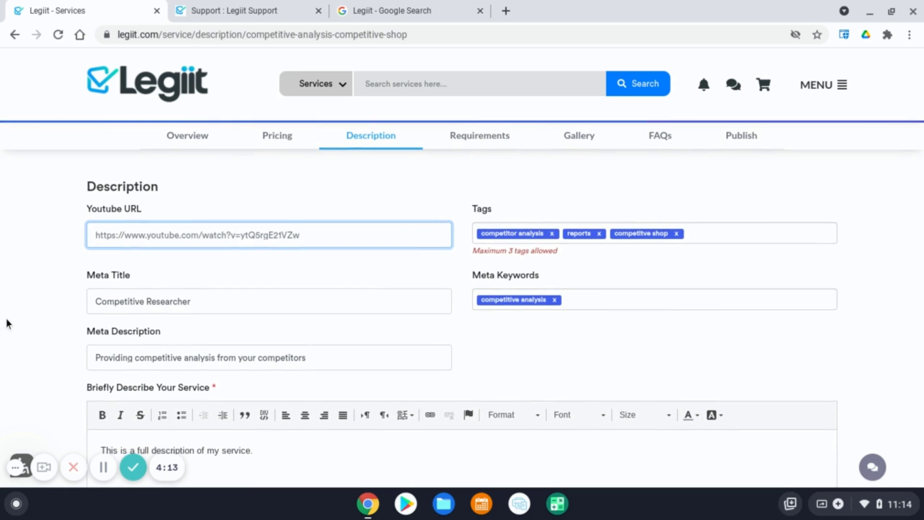
{"action": "scroll", "coordinate": [583, 204], "scroll_direction": "up", "scroll_amount": 1}
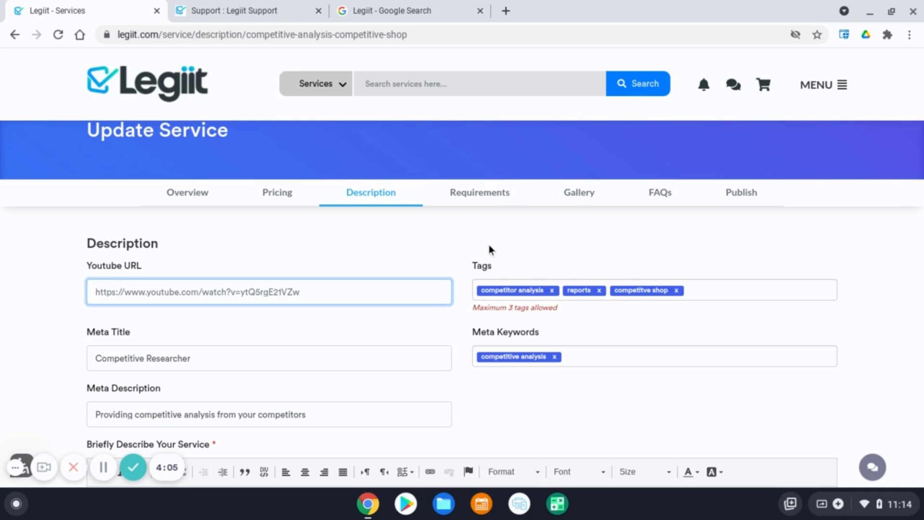
{"action": "scroll", "coordinate": [802, 284], "scroll_direction": "down", "scroll_amount": 1}
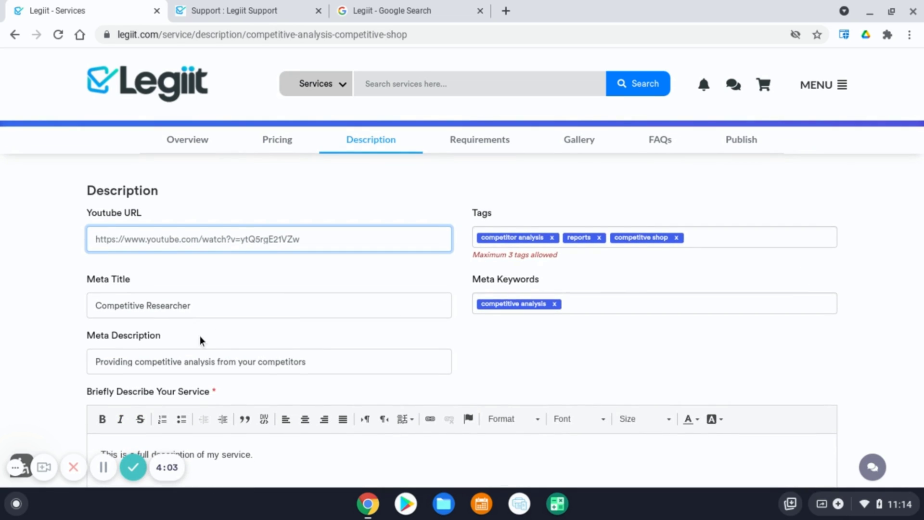
Switch to the 'Legiit - Google Search' tab and select the Legiit result's snippet
{"action": "left_click", "coordinate": [182, 306]}
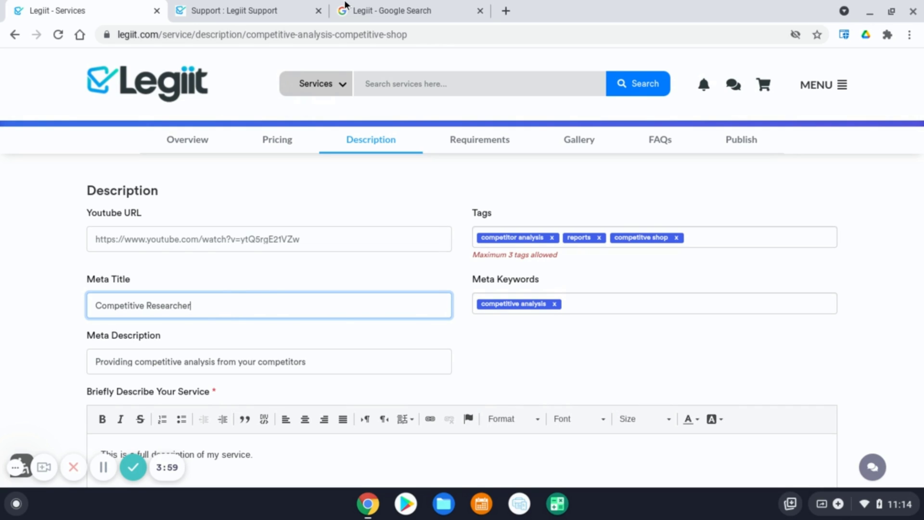
{"action": "left_click", "coordinate": [379, 6]}
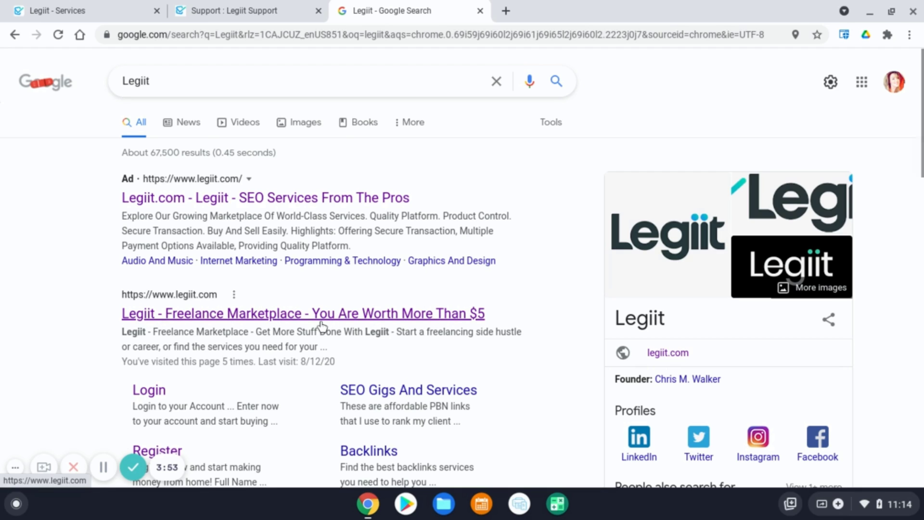
{"action": "left_click_drag", "start_coordinate": [120, 332], "coordinate": [359, 360]}
Go through the Support tab back to the service's Description step and scroll to the editor
{"action": "left_click", "coordinate": [359, 360]}
{"action": "left_click", "coordinate": [287, 7]}
{"action": "left_click", "coordinate": [131, 6]}
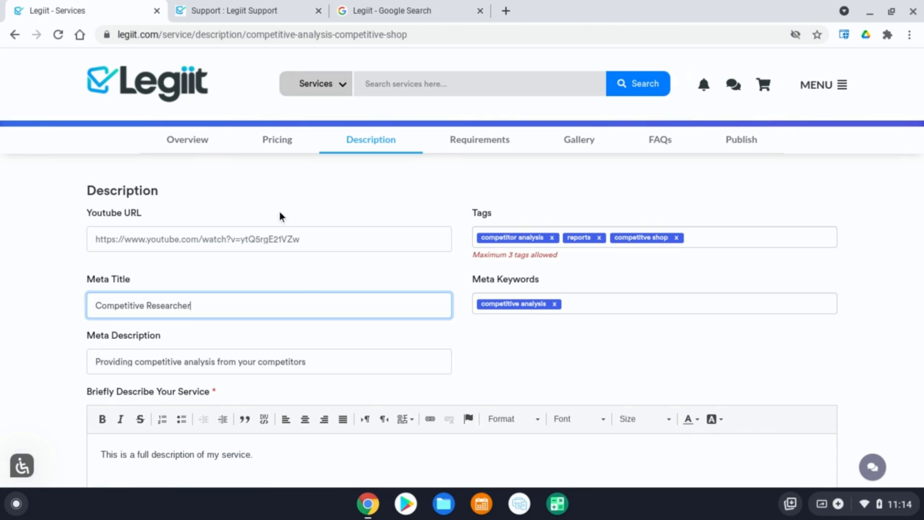
{"action": "scroll", "coordinate": [495, 372], "scroll_direction": "down", "scroll_amount": 1}
{"action": "scroll", "coordinate": [520, 326], "scroll_direction": "down", "scroll_amount": 4}
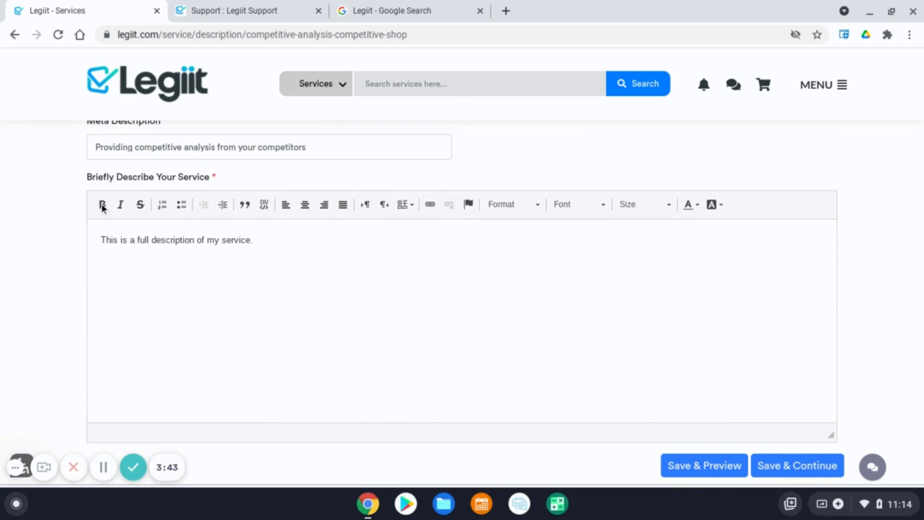
Select the description text 'This is a full description of my service.'
{"action": "left_click_drag", "start_coordinate": [99, 239], "coordinate": [342, 302]}
{"action": "left_click", "coordinate": [399, 310]}
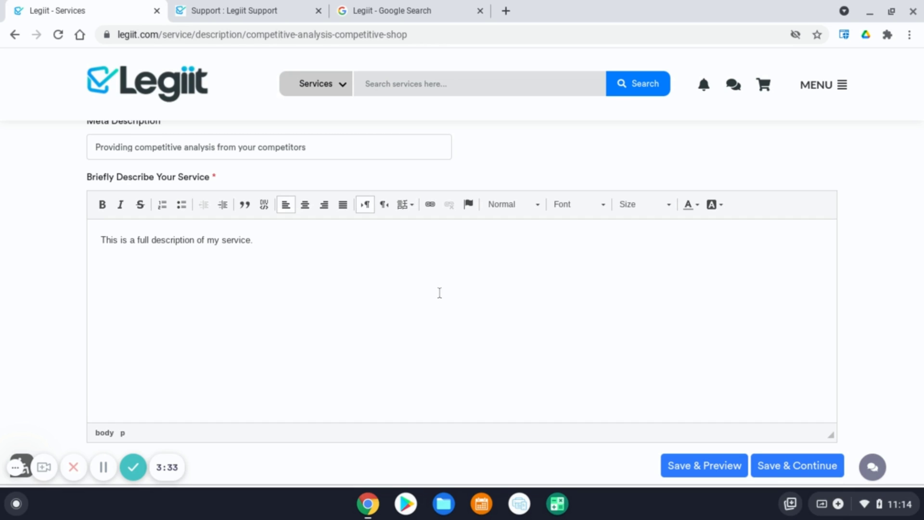
{"action": "left_click_drag", "start_coordinate": [299, 239], "coordinate": [73, 231]}
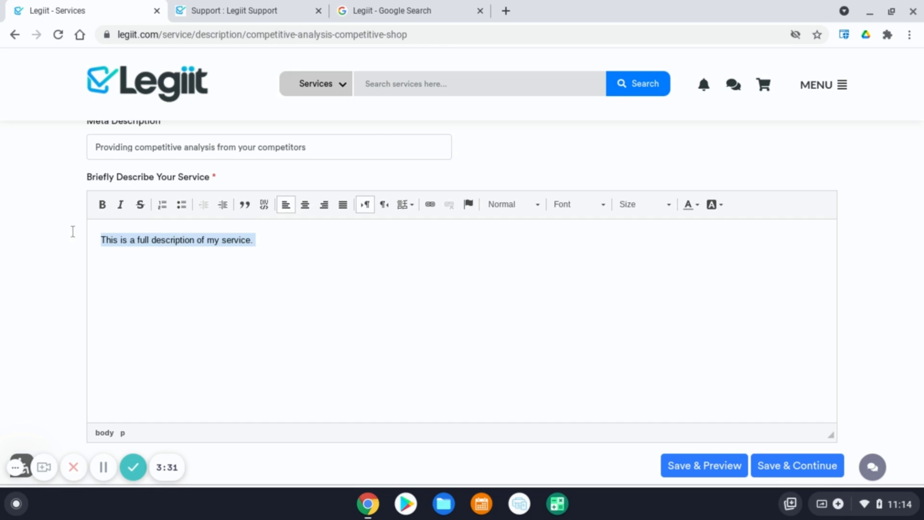
{"action": "left_click", "coordinate": [290, 305]}
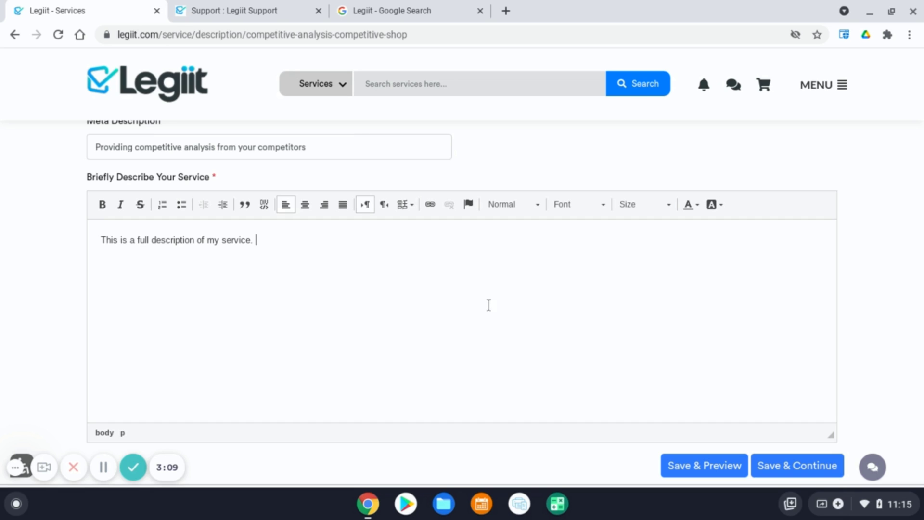
{"action": "scroll", "coordinate": [526, 303], "scroll_direction": "down", "scroll_amount": 1}
{"action": "scroll", "coordinate": [538, 297], "scroll_direction": "up", "scroll_amount": 1}
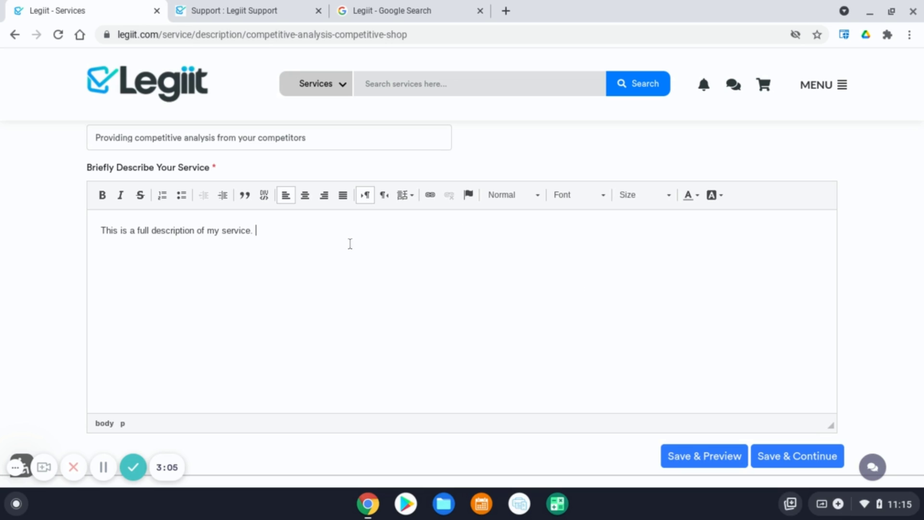
Save the description and review the Requirements instructions and the 'what is your niche?' question
{"action": "left_click", "coordinate": [786, 458]}
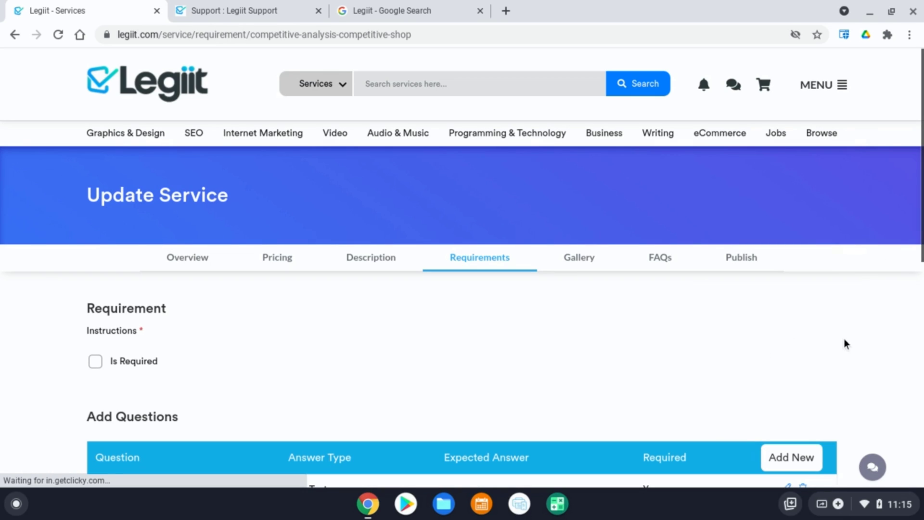
{"action": "scroll", "coordinate": [882, 324], "scroll_direction": "down", "scroll_amount": 2}
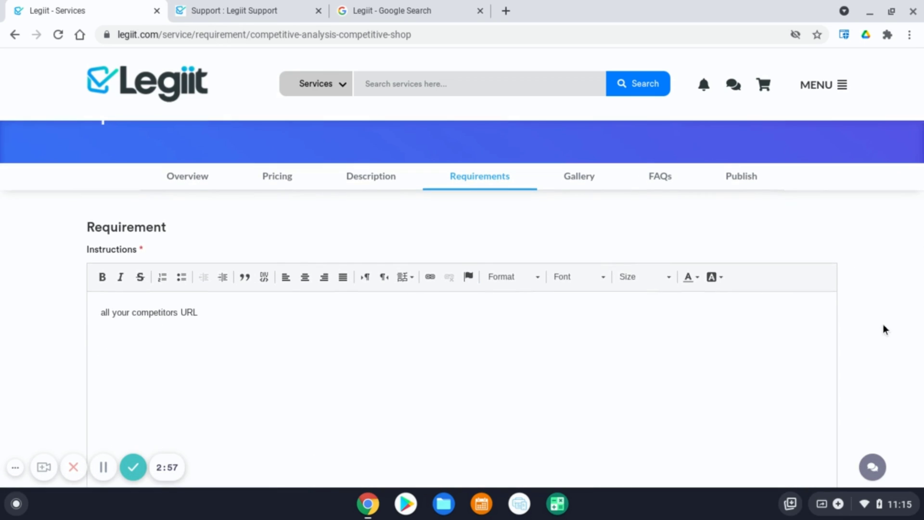
{"action": "scroll", "coordinate": [882, 325], "scroll_direction": "down", "scroll_amount": 1}
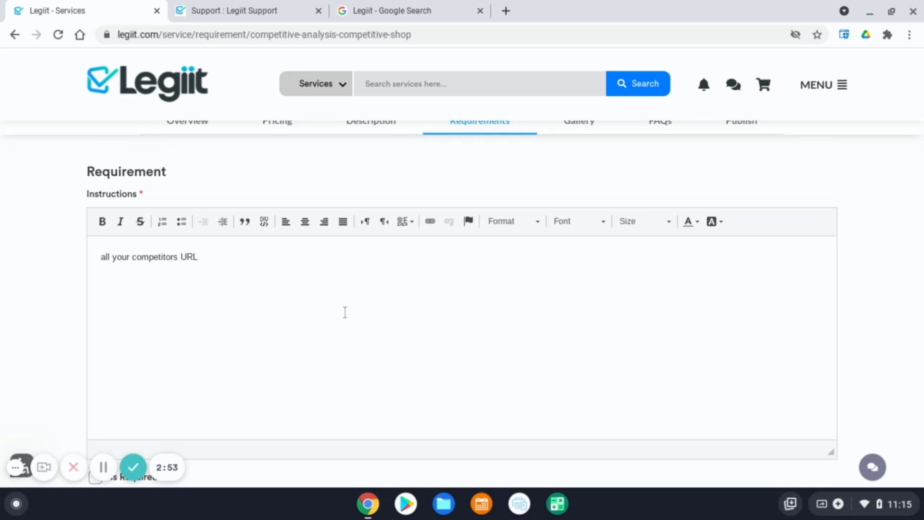
{"action": "scroll", "coordinate": [345, 312], "scroll_direction": "down", "scroll_amount": 1}
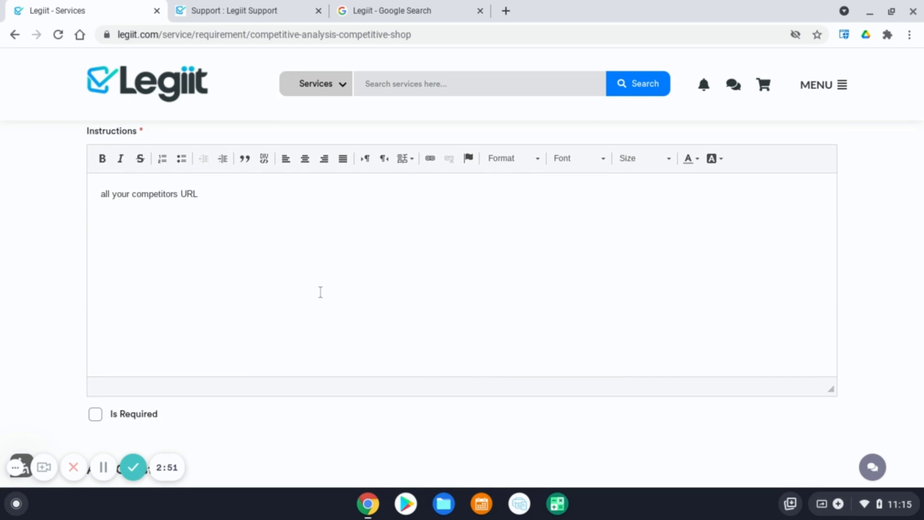
{"action": "scroll", "coordinate": [319, 291], "scroll_direction": "up", "scroll_amount": 1}
{"action": "scroll", "coordinate": [349, 295], "scroll_direction": "up", "scroll_amount": 1}
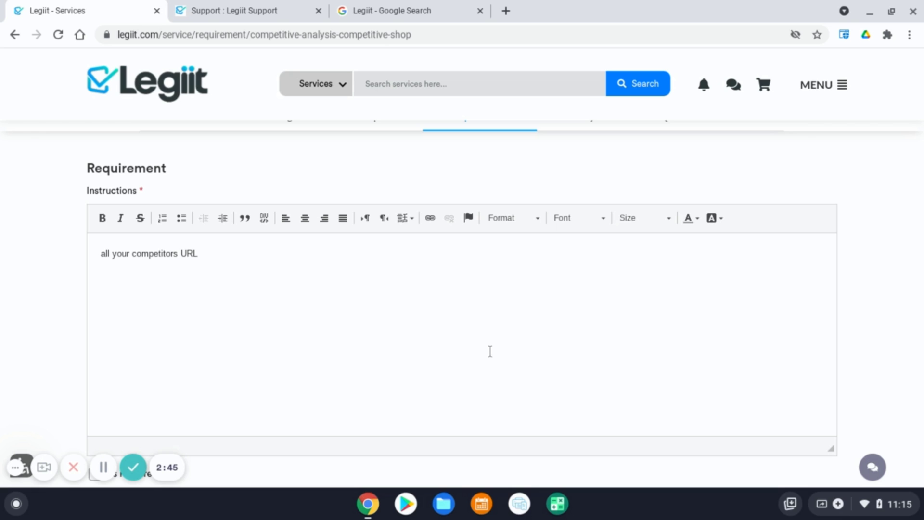
{"action": "scroll", "coordinate": [430, 333], "scroll_direction": "down", "scroll_amount": 5}
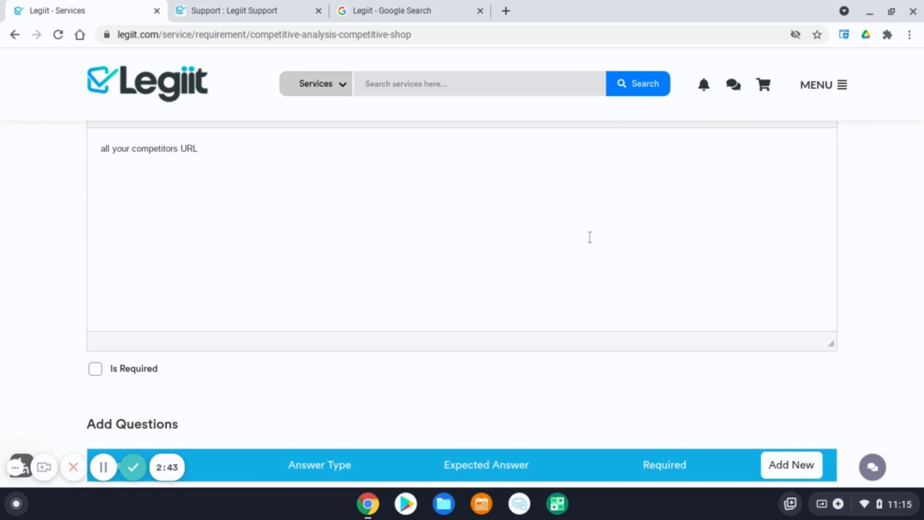
{"action": "scroll", "coordinate": [591, 237], "scroll_direction": "down", "scroll_amount": 1}
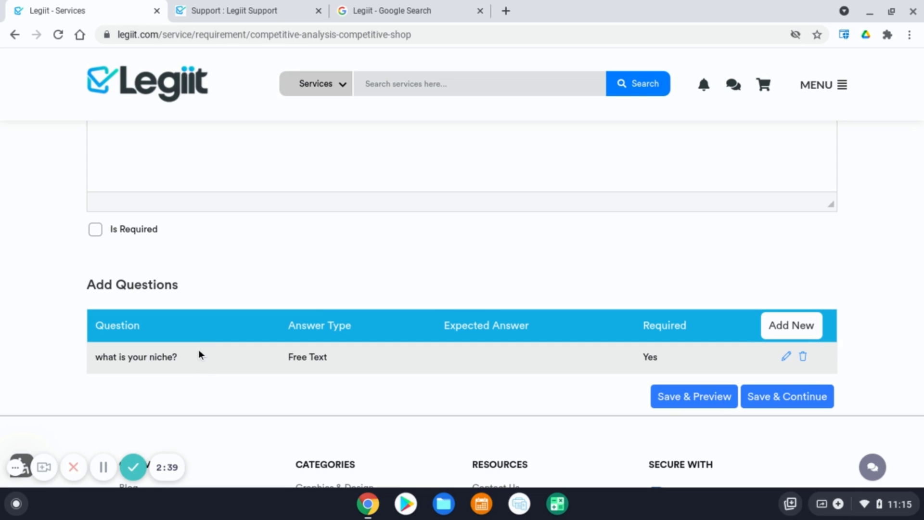
Add a required Free Text question 'what is your website' and save the requirements
{"action": "left_click", "coordinate": [793, 332]}
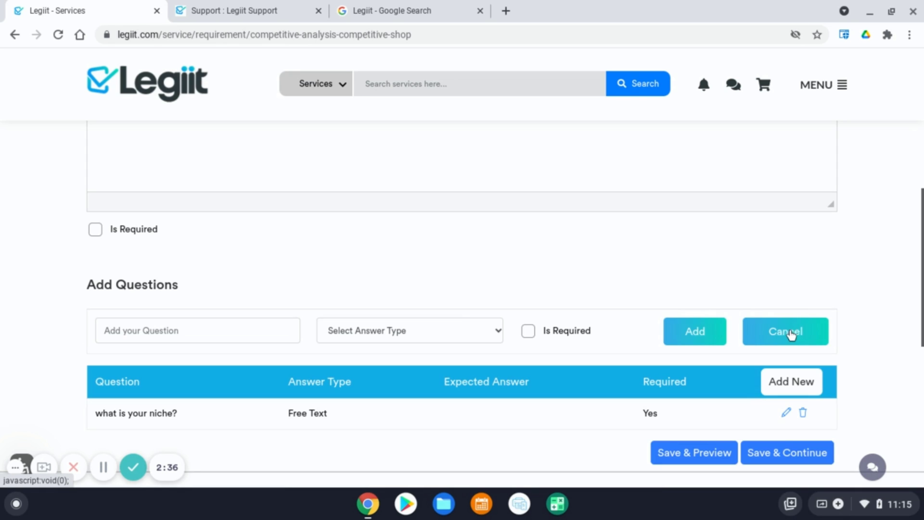
{"action": "left_click", "coordinate": [196, 338]}
{"action": "type", "text": "what is"}
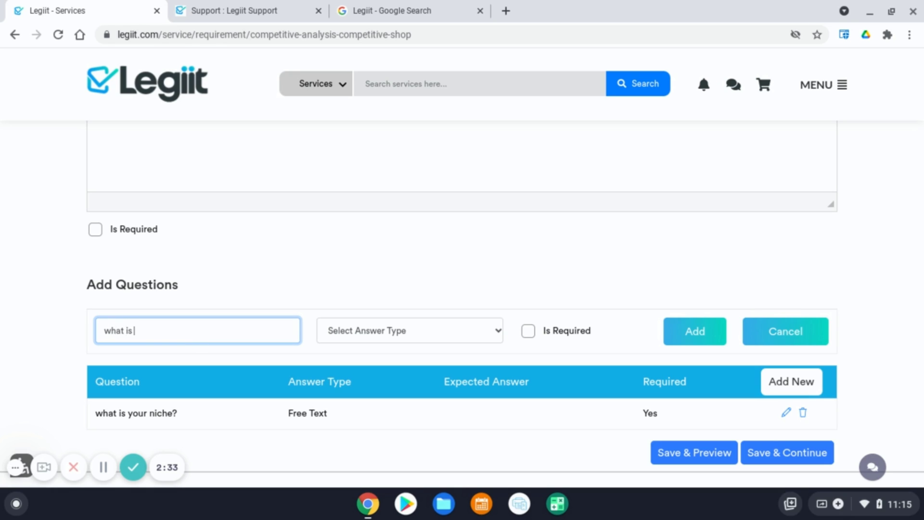
{"action": "type", "text": " your website"}
{"action": "left_click", "coordinate": [355, 329]}
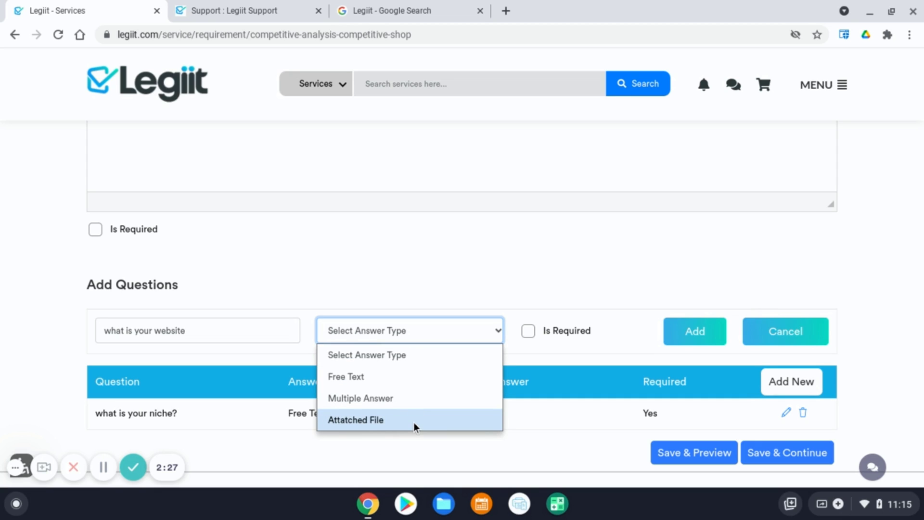
{"action": "left_click", "coordinate": [403, 375]}
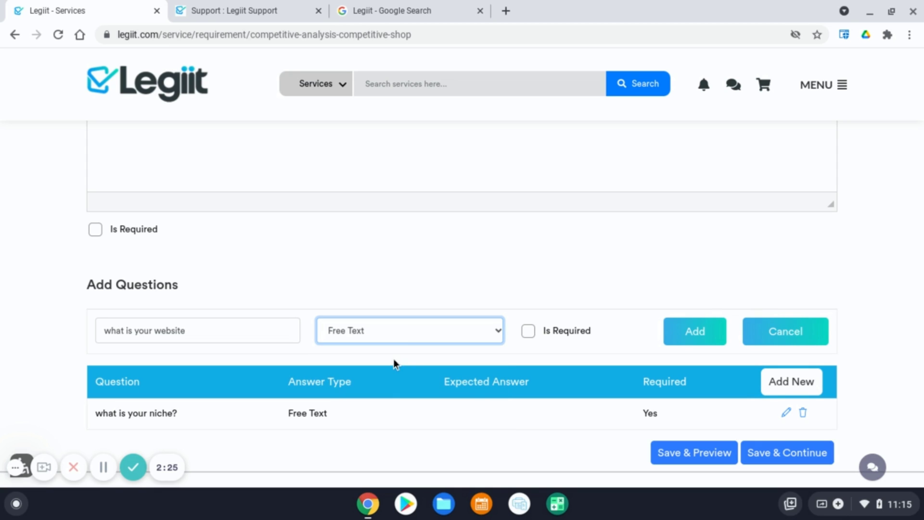
{"action": "left_click", "coordinate": [528, 331]}
{"action": "left_click", "coordinate": [692, 333]}
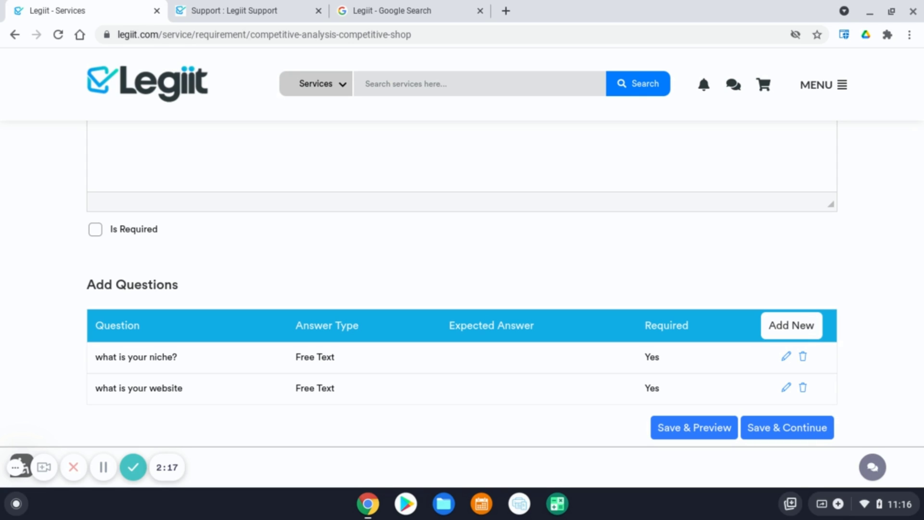
{"action": "left_click", "coordinate": [800, 433]}
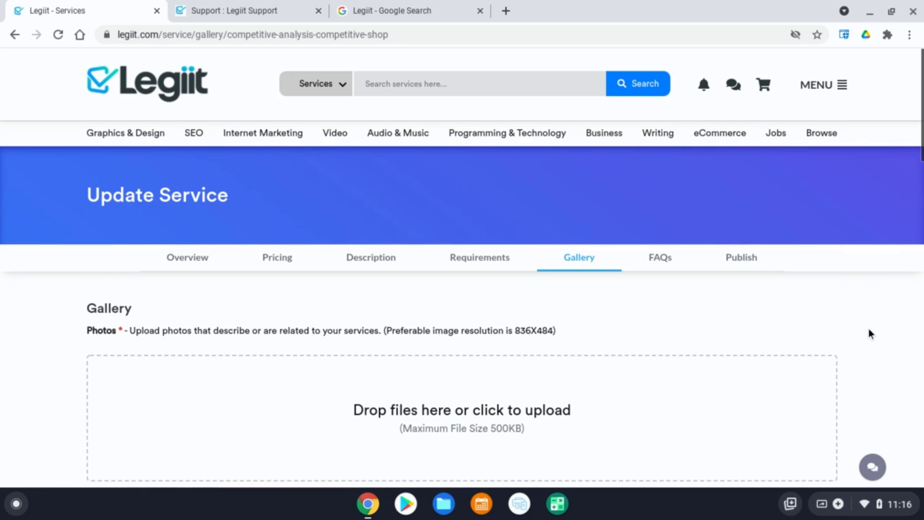
Scroll the Gallery step to the footer, checking the single HUGE SALE cover photo
{"action": "scroll", "coordinate": [870, 334], "scroll_direction": "down", "scroll_amount": 2}
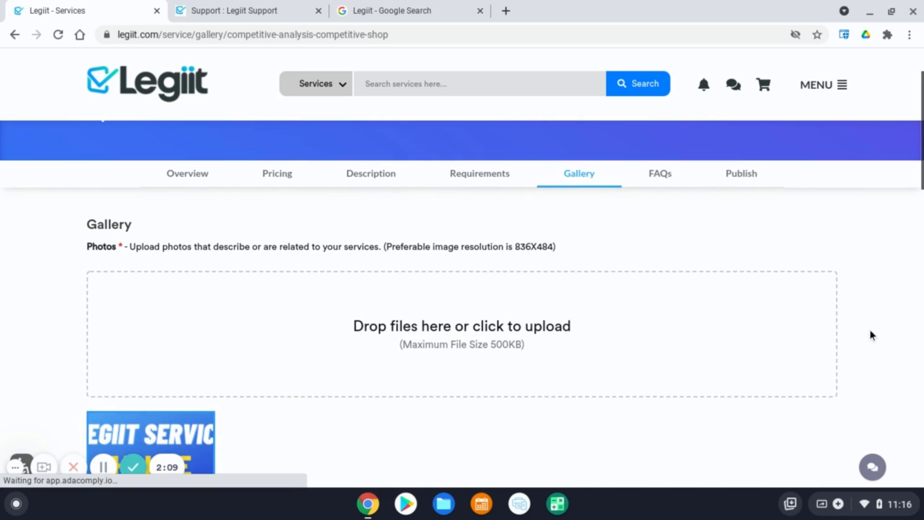
{"action": "scroll", "coordinate": [870, 330], "scroll_direction": "down", "scroll_amount": 1}
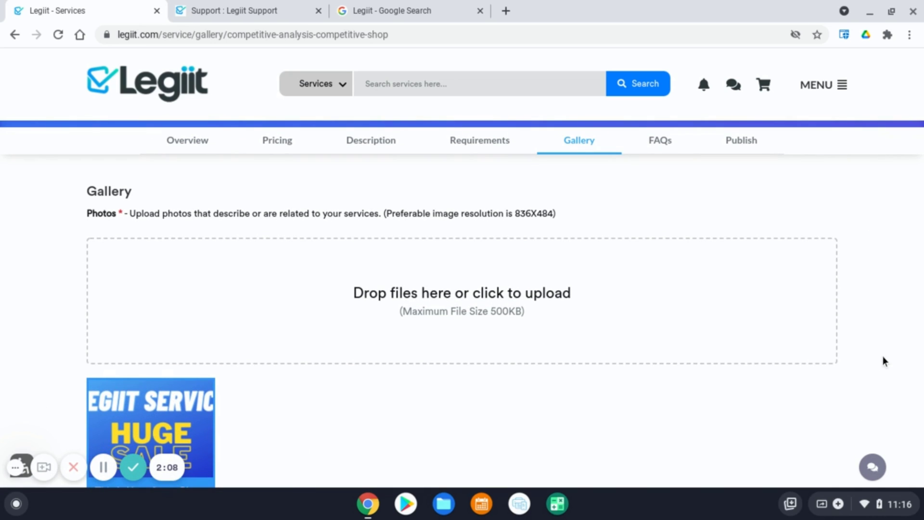
{"action": "scroll", "coordinate": [883, 328], "scroll_direction": "down", "scroll_amount": 2}
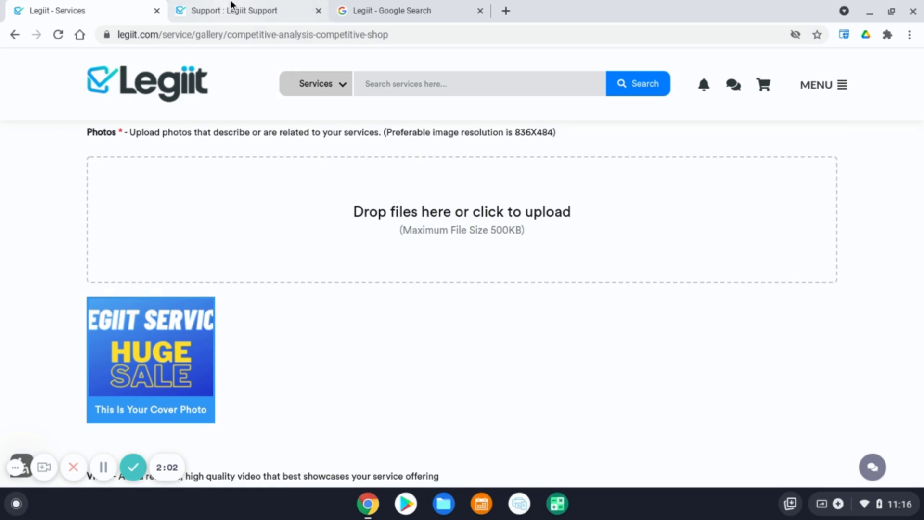
{"action": "scroll", "coordinate": [523, 369], "scroll_direction": "down", "scroll_amount": 10}
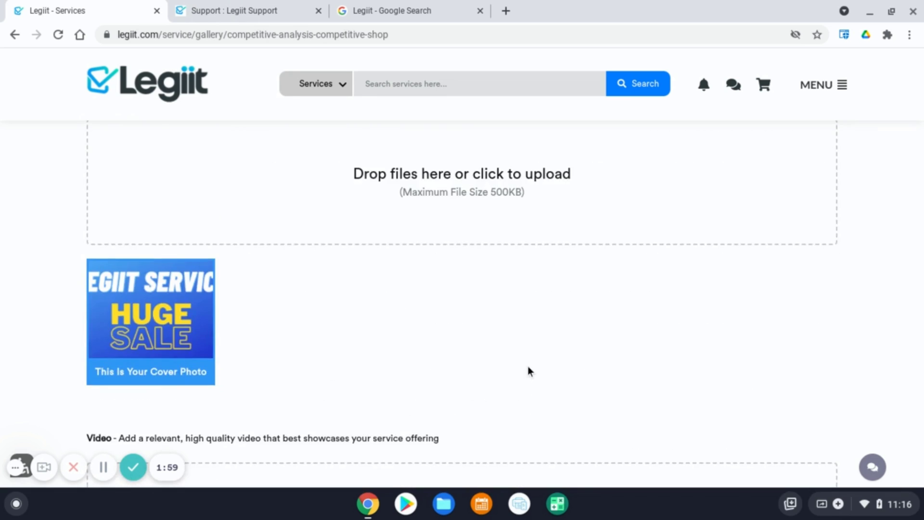
{"action": "scroll", "coordinate": [530, 365], "scroll_direction": "down", "scroll_amount": 1}
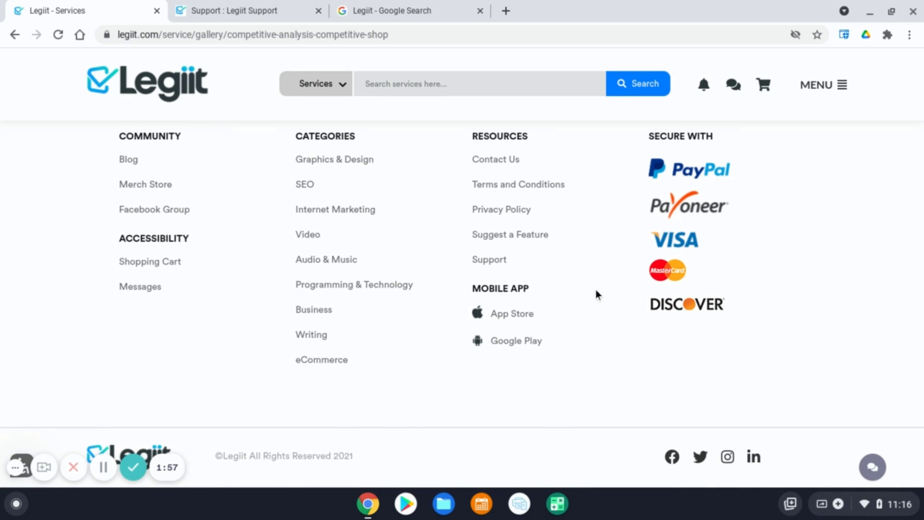
Search Legiit Support for 'Thumbnail' and read the How To Make A Thumbnail On Legiit article
{"action": "left_click", "coordinate": [259, 7]}
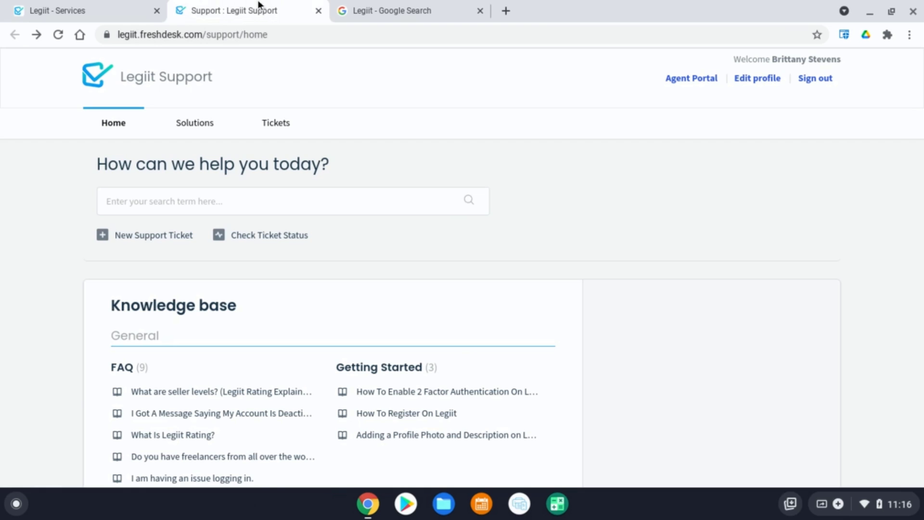
{"action": "left_click", "coordinate": [228, 206]}
{"action": "type", "text": "Thu"}
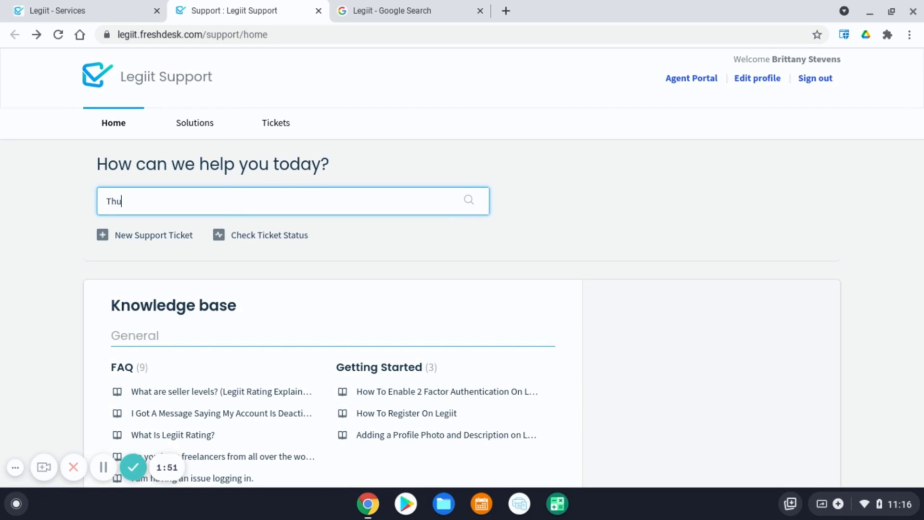
{"action": "type", "text": "mbnail"}
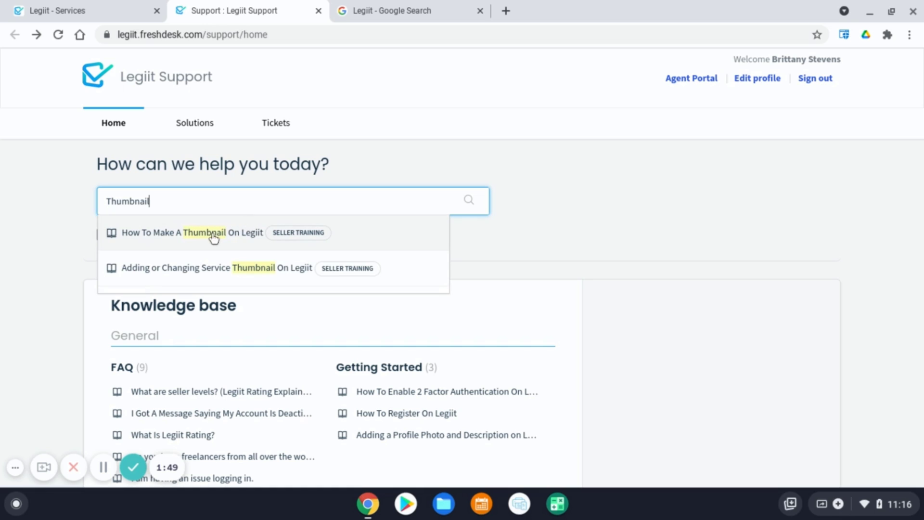
{"action": "left_click", "coordinate": [214, 235]}
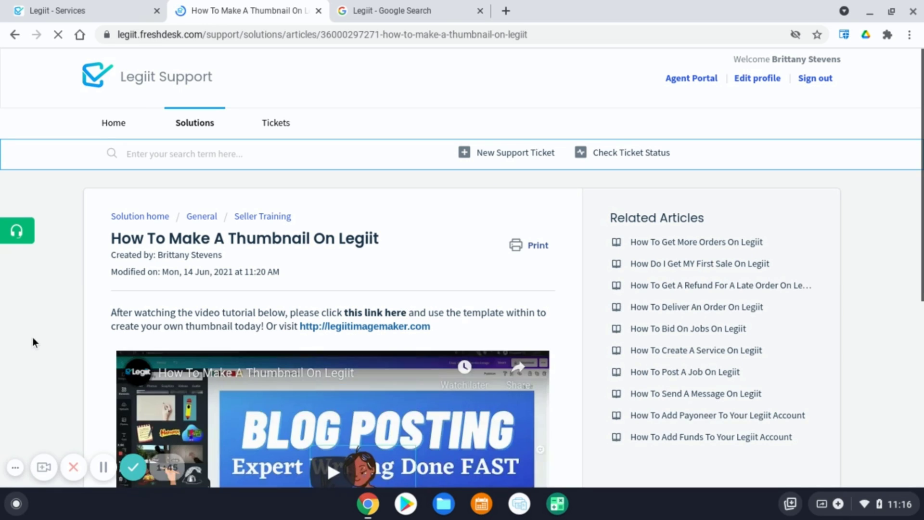
{"action": "scroll", "coordinate": [43, 332], "scroll_direction": "down", "scroll_amount": 2}
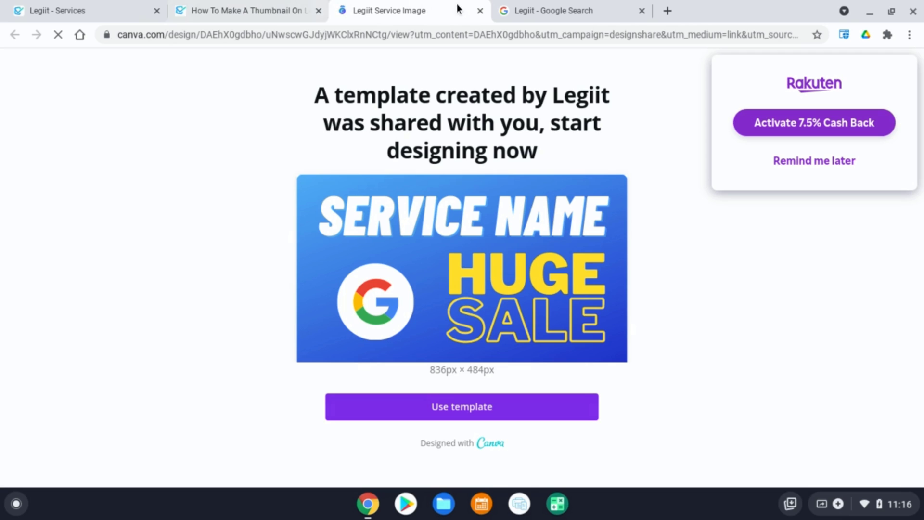
Close the Canva template and upload the copied Legiit service image to the gallery
{"action": "left_click", "coordinate": [479, 10]}
{"action": "left_click", "coordinate": [116, 9]}
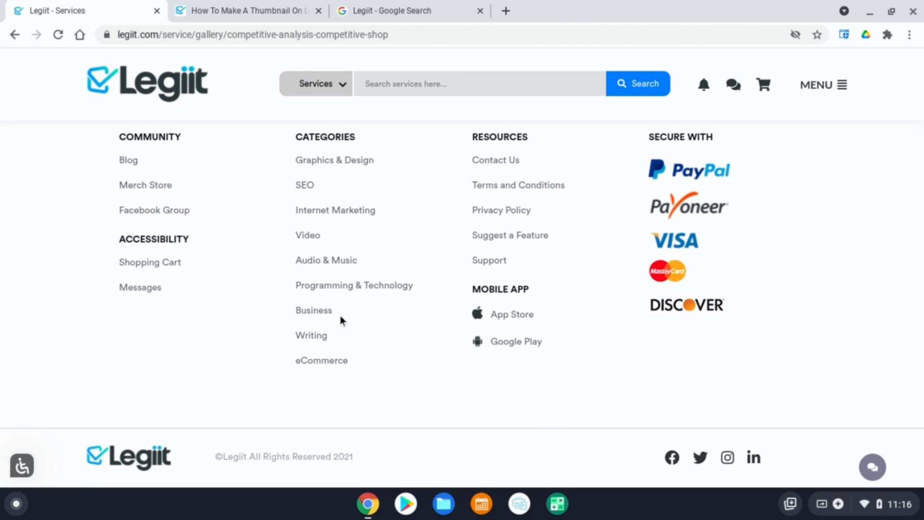
{"action": "scroll", "coordinate": [342, 313], "scroll_direction": "up", "scroll_amount": 15}
{"action": "scroll", "coordinate": [347, 311], "scroll_direction": "down", "scroll_amount": 4}
{"action": "scroll", "coordinate": [385, 318], "scroll_direction": "down", "scroll_amount": 1}
{"action": "scroll", "coordinate": [418, 337], "scroll_direction": "up", "scroll_amount": 3}
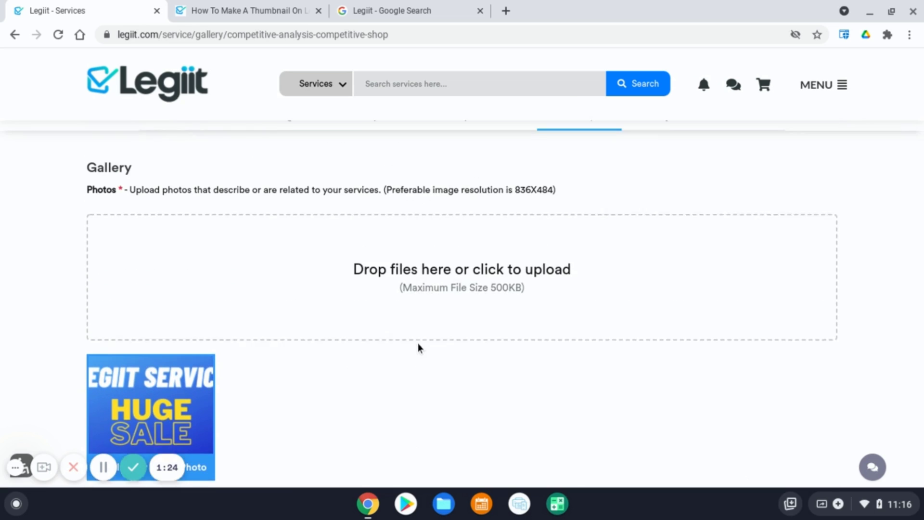
{"action": "left_click", "coordinate": [454, 295]}
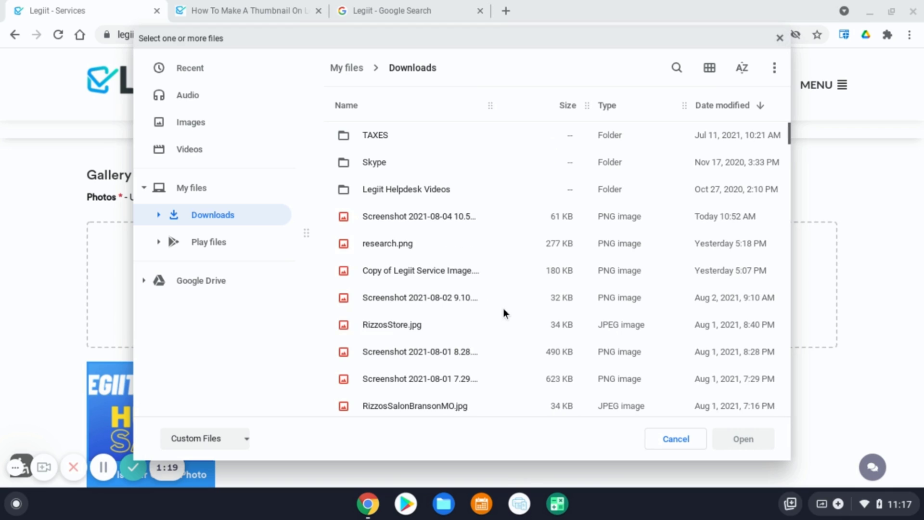
{"action": "left_click", "coordinate": [450, 270]}
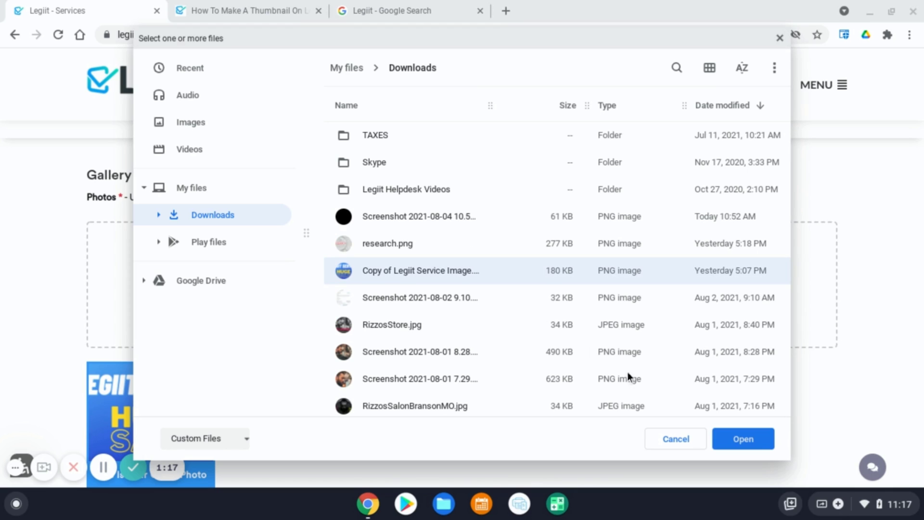
{"action": "left_click", "coordinate": [757, 446]}
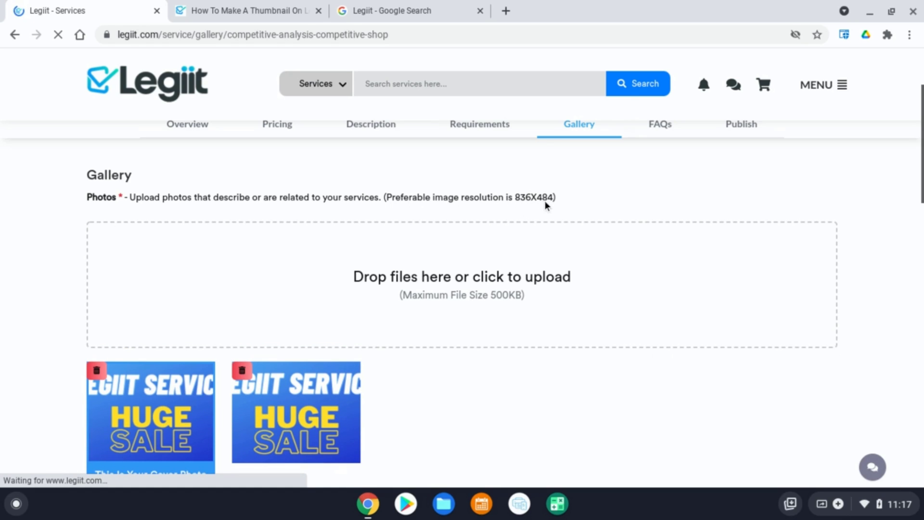
Delete the duplicate second image, keeping one HUGE SALE cover photo, and save the gallery
{"action": "scroll", "coordinate": [437, 429], "scroll_direction": "down", "scroll_amount": 2}
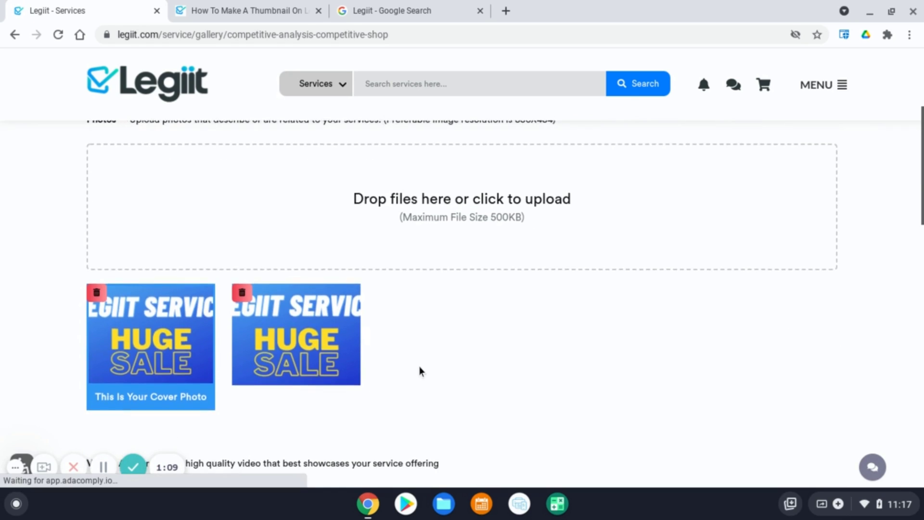
{"action": "scroll", "coordinate": [419, 368], "scroll_direction": "down", "scroll_amount": 1}
{"action": "left_click", "coordinate": [243, 266]}
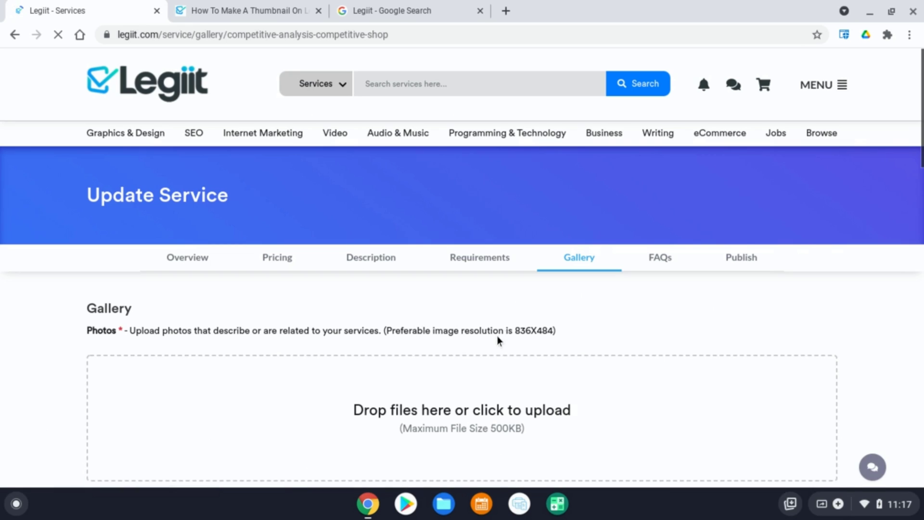
{"action": "scroll", "coordinate": [504, 330], "scroll_direction": "down", "scroll_amount": 6}
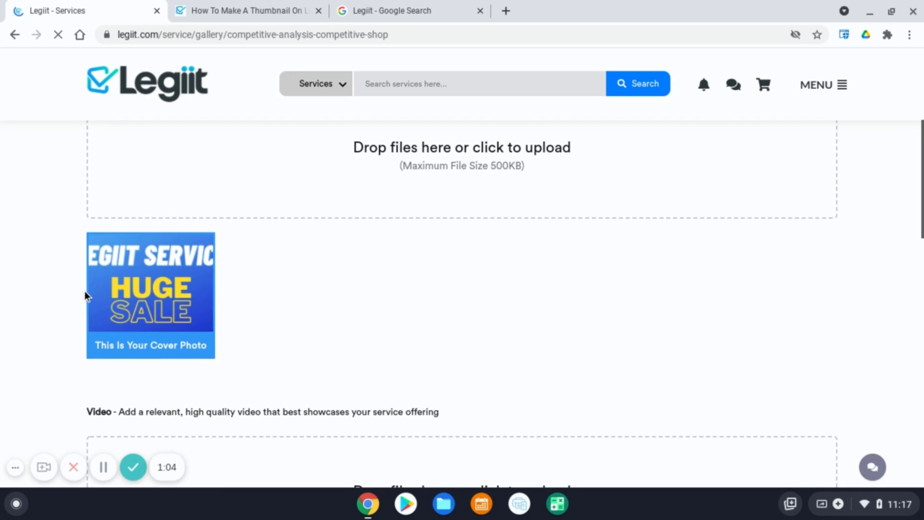
{"action": "scroll", "coordinate": [503, 303], "scroll_direction": "down", "scroll_amount": 3}
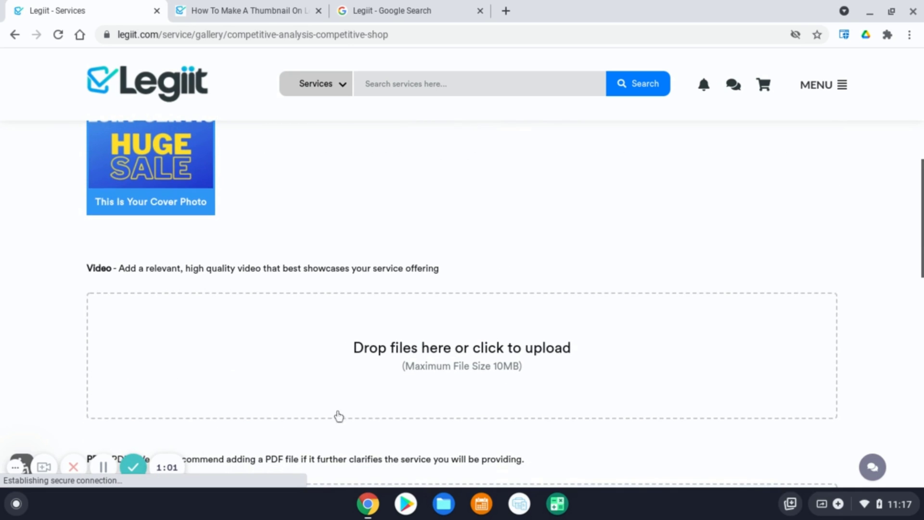
{"action": "scroll", "coordinate": [550, 267], "scroll_direction": "down", "scroll_amount": 5}
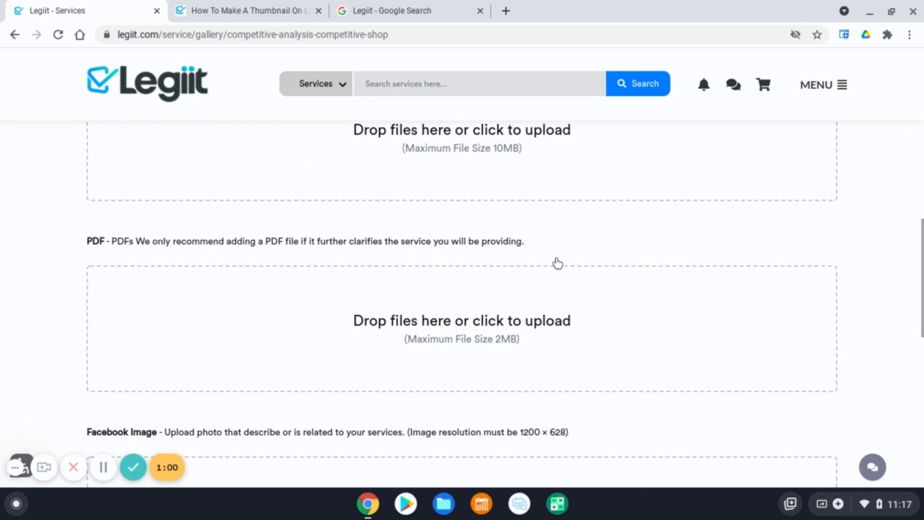
{"action": "scroll", "coordinate": [473, 305], "scroll_direction": "down", "scroll_amount": 1}
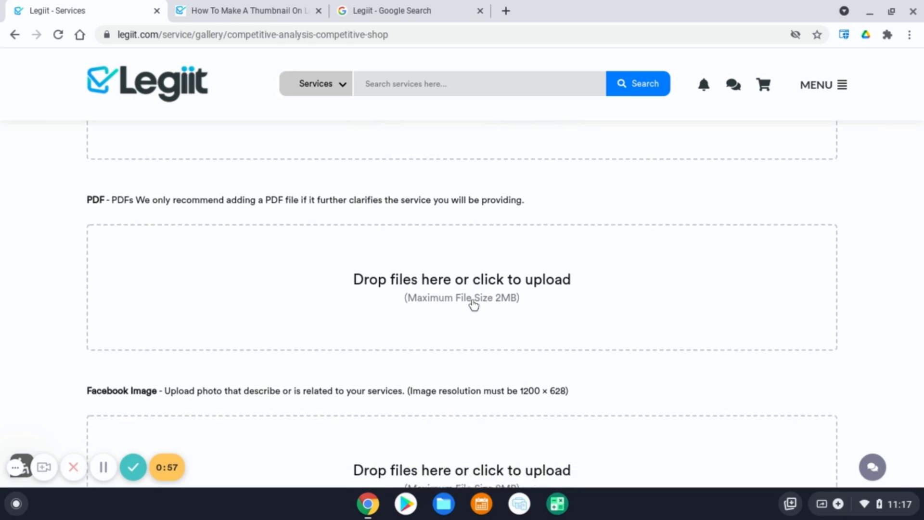
{"action": "scroll", "coordinate": [474, 305], "scroll_direction": "down", "scroll_amount": 2}
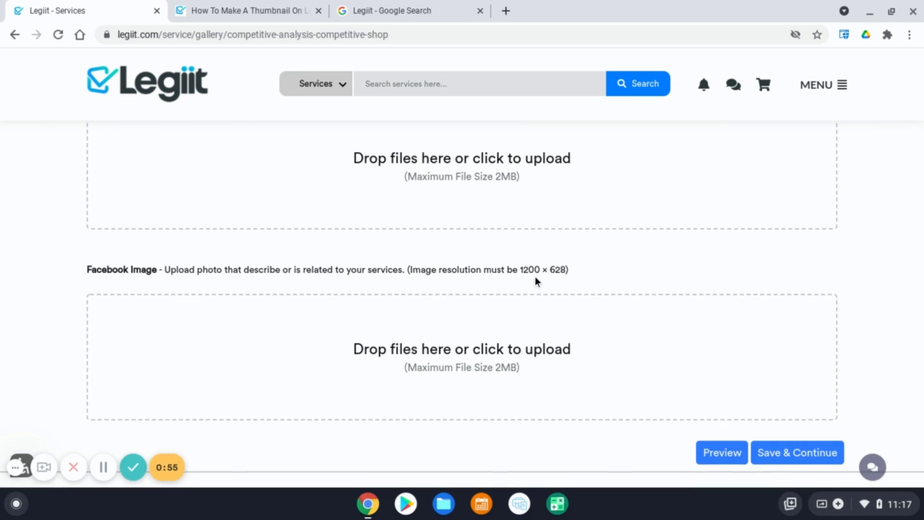
{"action": "scroll", "coordinate": [262, 342], "scroll_direction": "down", "scroll_amount": 1}
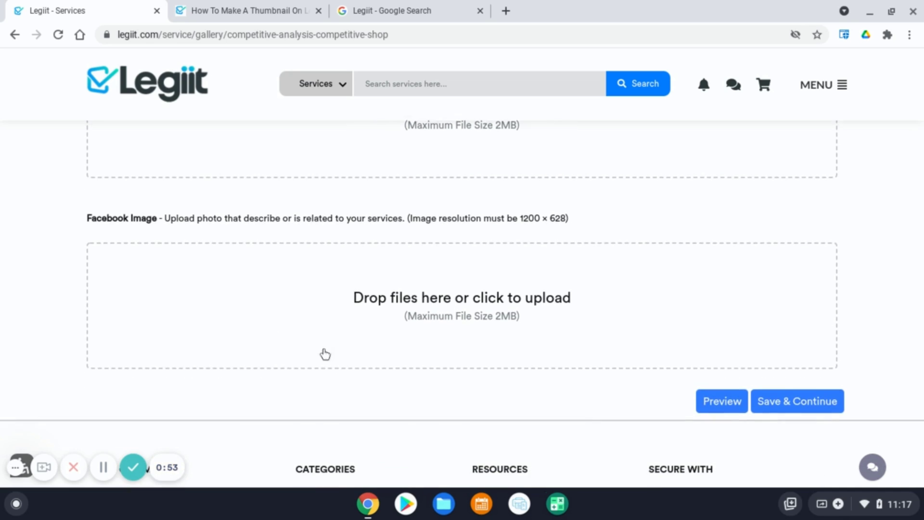
{"action": "left_click", "coordinate": [799, 402]}
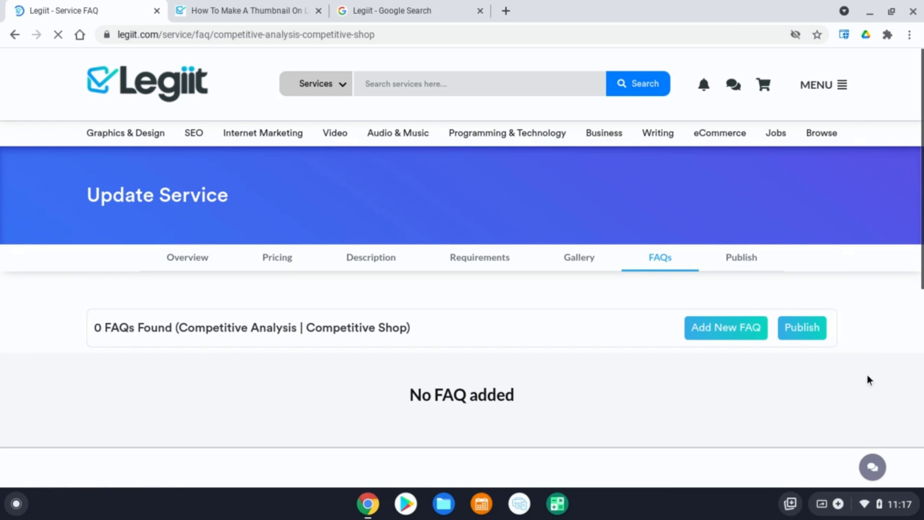
Add the FAQ 'Are you legiit?' answered 'Yes' and confirm it appears in the list
{"action": "scroll", "coordinate": [837, 396], "scroll_direction": "down", "scroll_amount": 2}
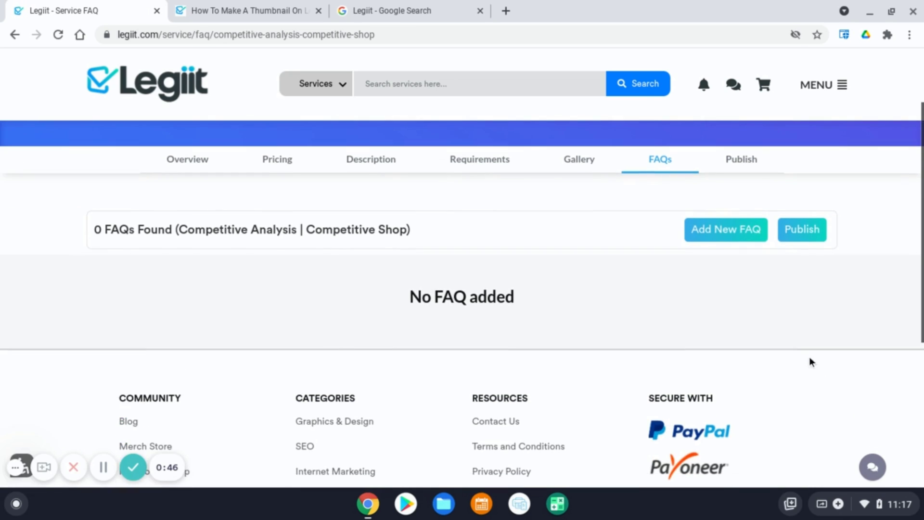
{"action": "scroll", "coordinate": [731, 350], "scroll_direction": "up", "scroll_amount": 1}
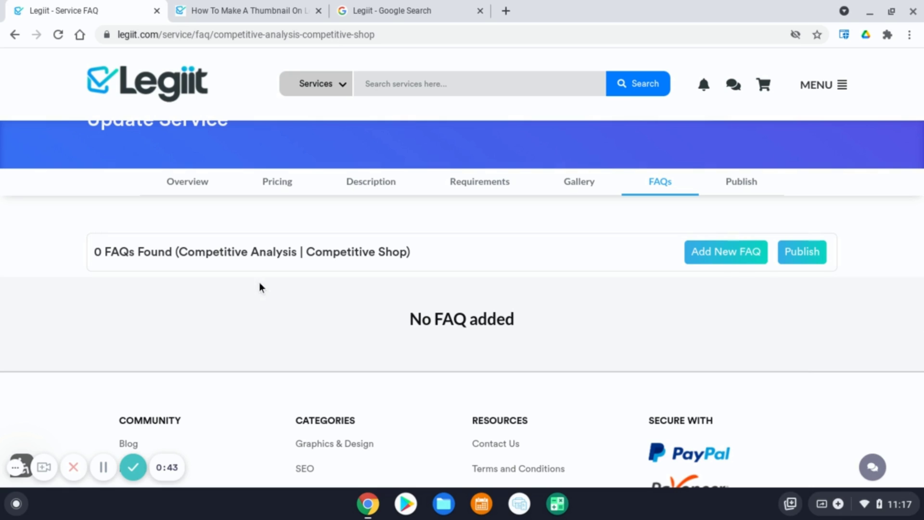
{"action": "left_click", "coordinate": [725, 261]}
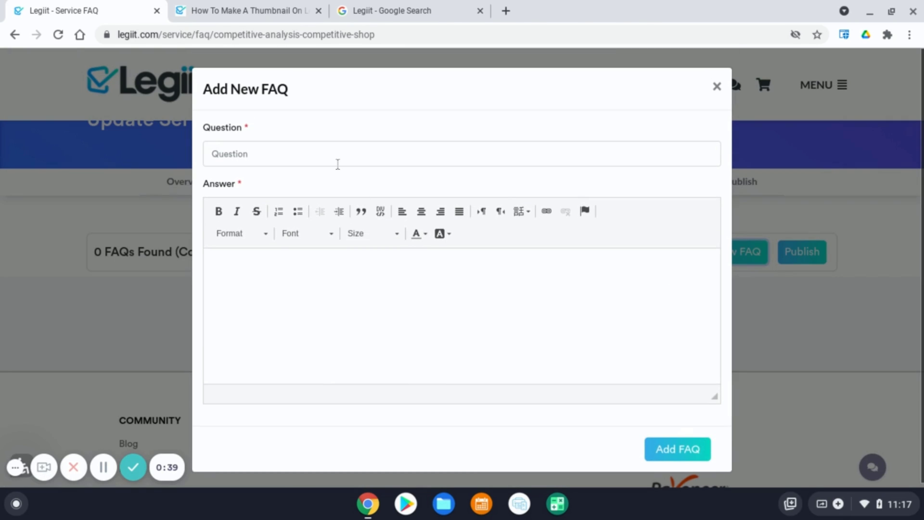
{"action": "left_click", "coordinate": [335, 158]}
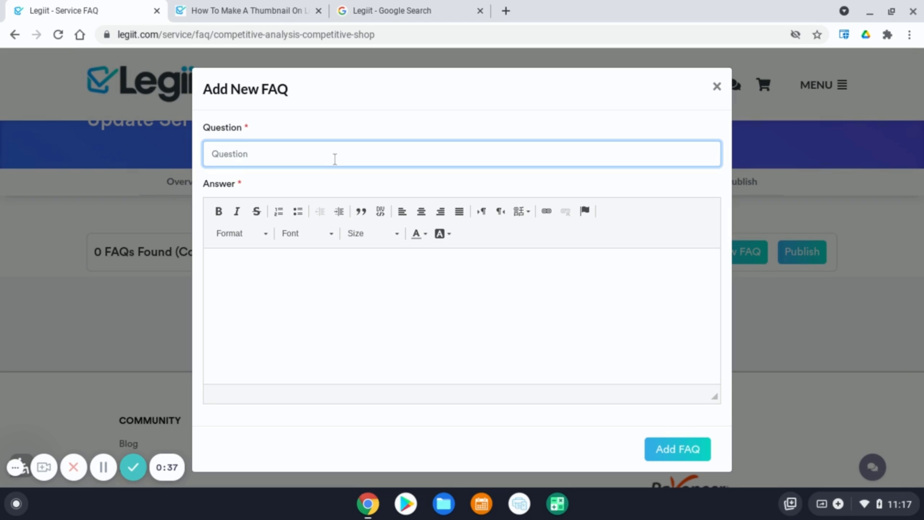
{"action": "type", "text": "Are you legiit"}
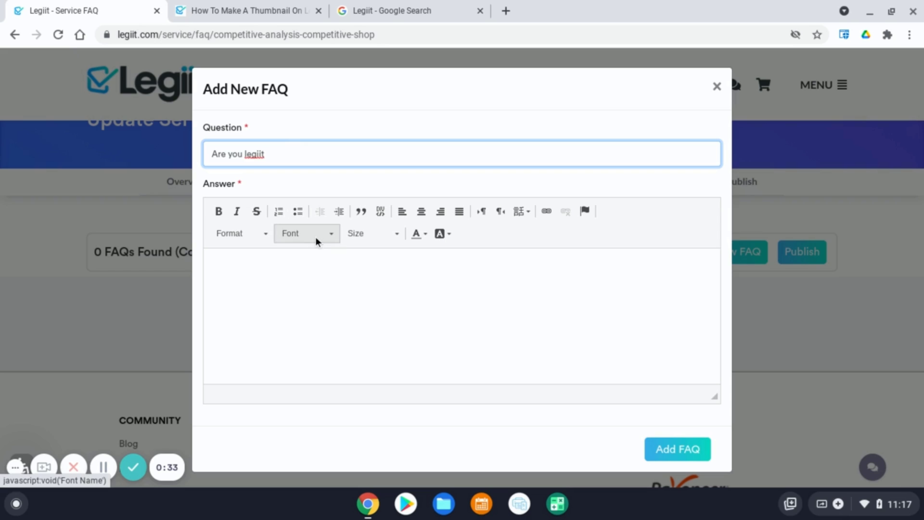
{"action": "type", "text": "?"}
{"action": "left_click", "coordinate": [298, 340]}
{"action": "type", "text": "Yes"}
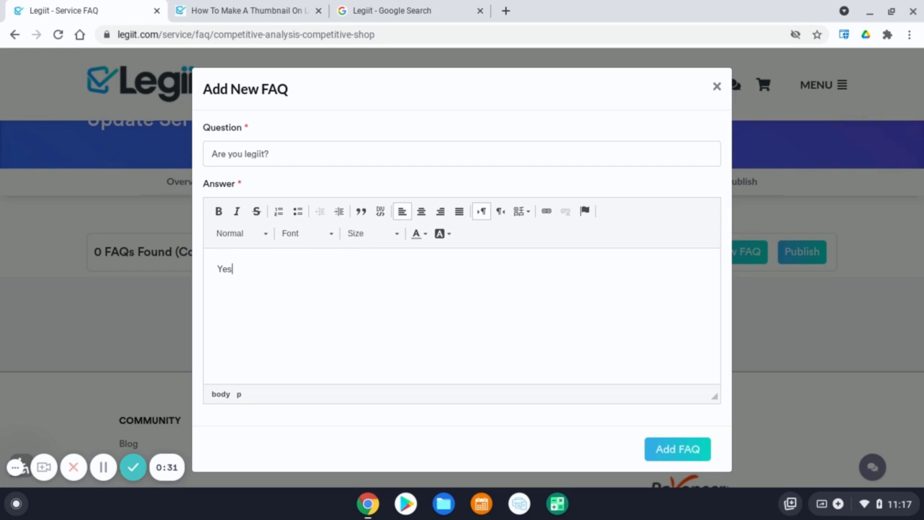
{"action": "left_click", "coordinate": [679, 456]}
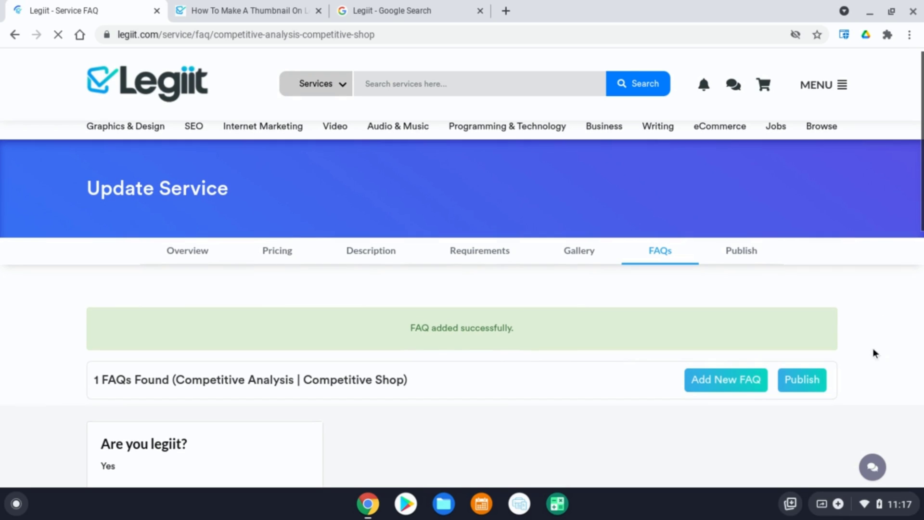
{"action": "scroll", "coordinate": [875, 354], "scroll_direction": "down", "scroll_amount": 2}
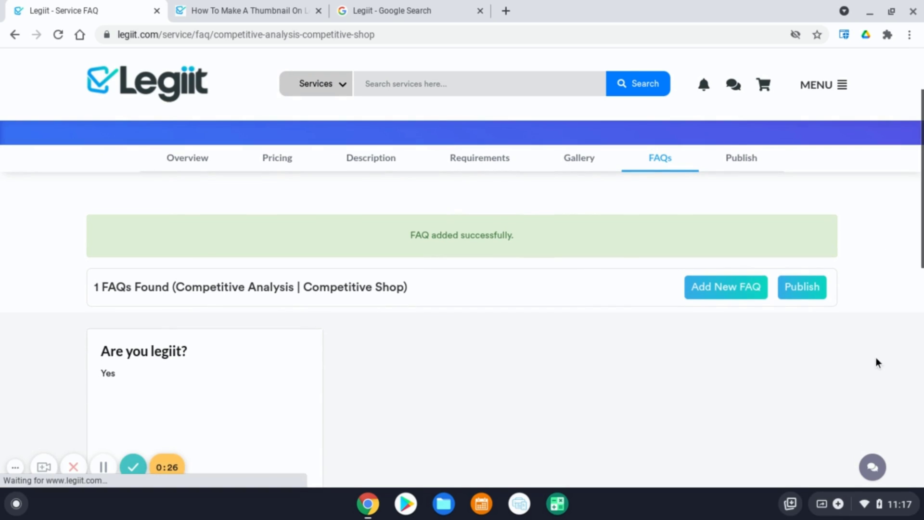
{"action": "scroll", "coordinate": [875, 358], "scroll_direction": "down", "scroll_amount": 3}
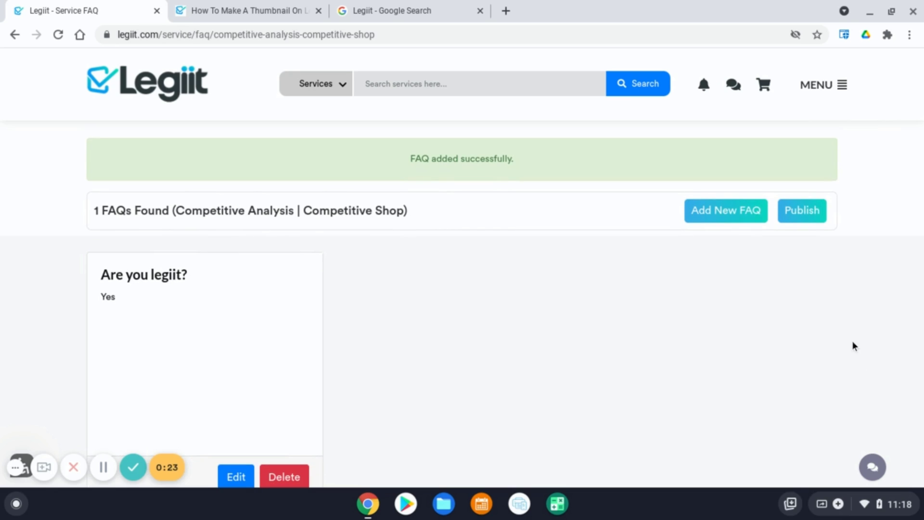
{"action": "scroll", "coordinate": [849, 335], "scroll_direction": "down", "scroll_amount": 1}
{"action": "scroll", "coordinate": [848, 337], "scroll_direction": "up", "scroll_amount": 1}
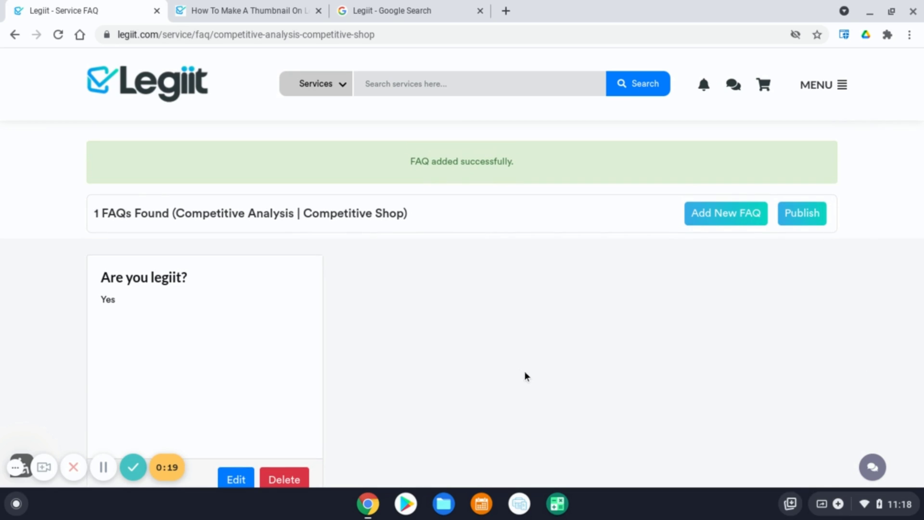
Publish the Competitive Analysis service and check its $50 HUGE SALE listing on the seller profile
{"action": "left_click", "coordinate": [813, 227]}
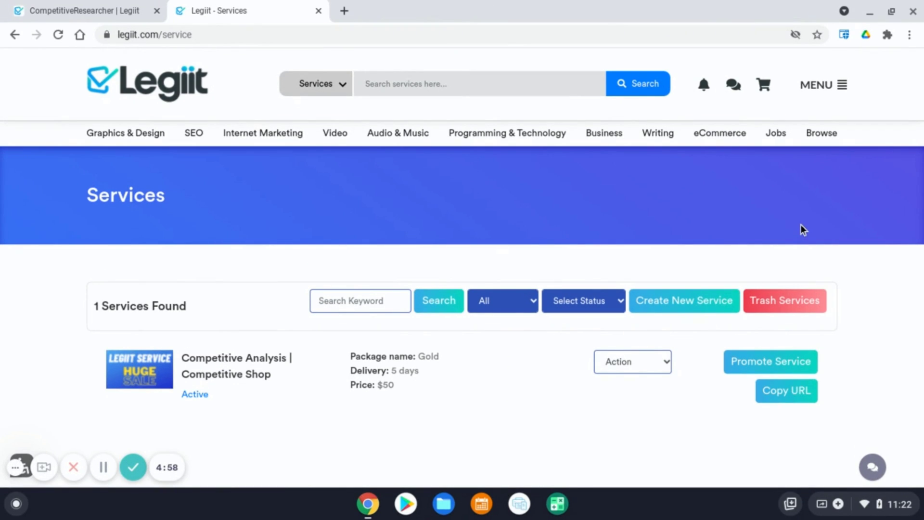
{"action": "left_click", "coordinate": [824, 84]}
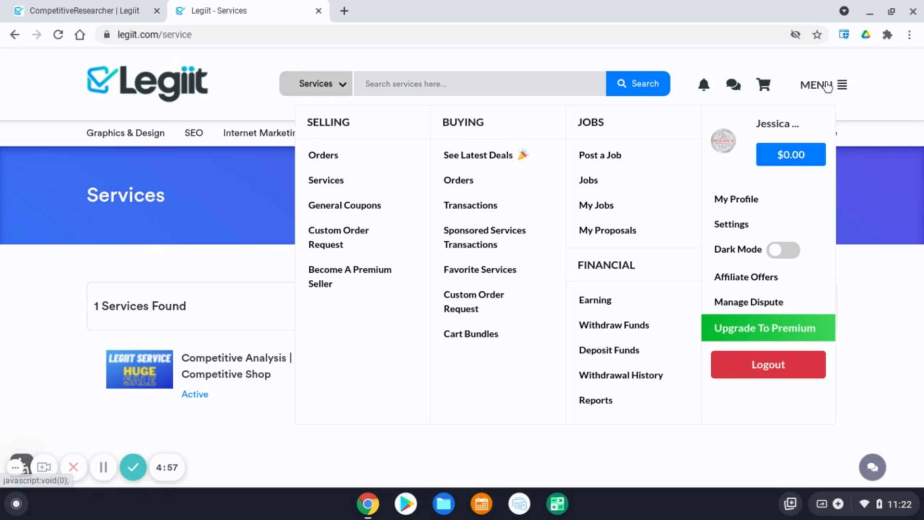
{"action": "left_click", "coordinate": [758, 200]}
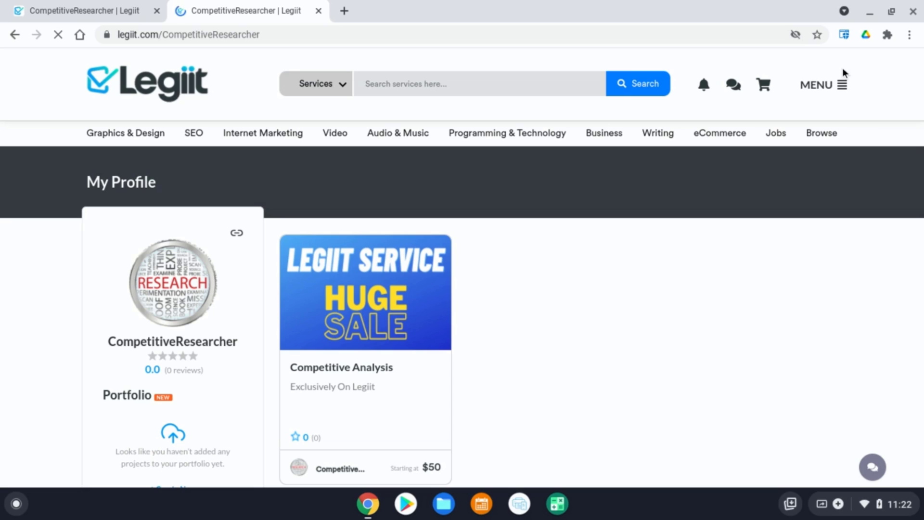
{"action": "left_click", "coordinate": [827, 86]}
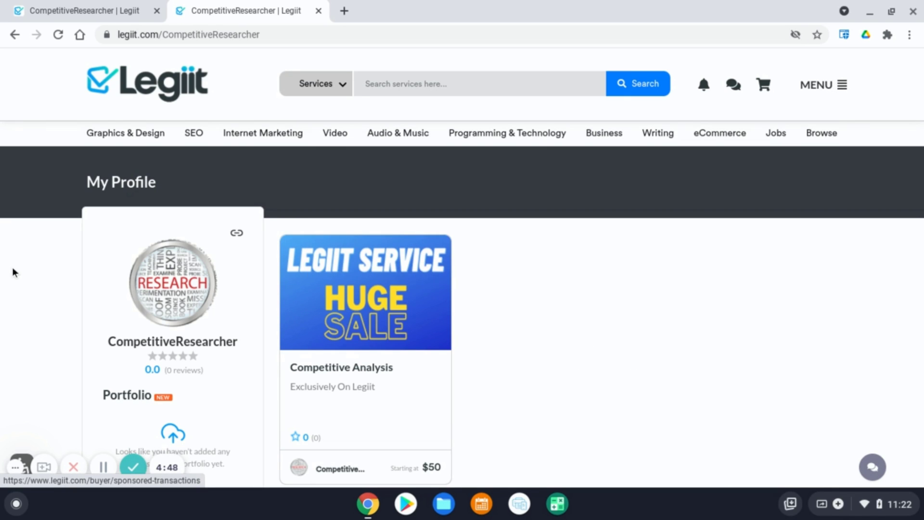
{"action": "scroll", "coordinate": [13, 272], "scroll_direction": "down", "scroll_amount": 2}
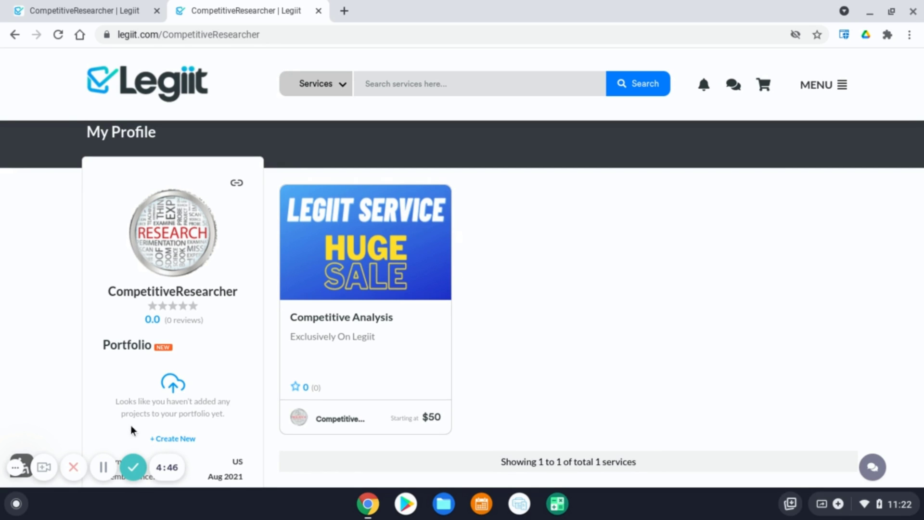
{"action": "scroll", "coordinate": [625, 301], "scroll_direction": "up", "scroll_amount": 1}
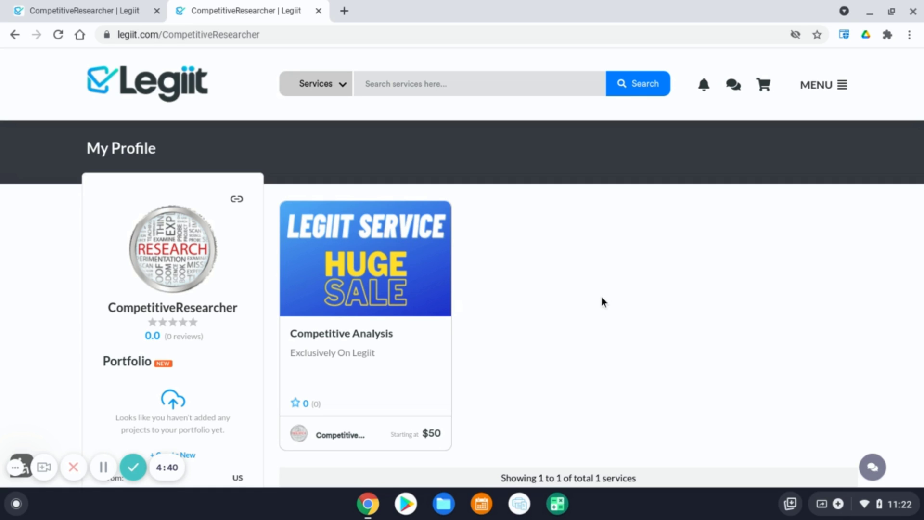
{"action": "scroll", "coordinate": [612, 304], "scroll_direction": "down", "scroll_amount": 2}
{"action": "scroll", "coordinate": [631, 297], "scroll_direction": "down", "scroll_amount": 8}
{"action": "scroll", "coordinate": [621, 327], "scroll_direction": "down", "scroll_amount": 5}
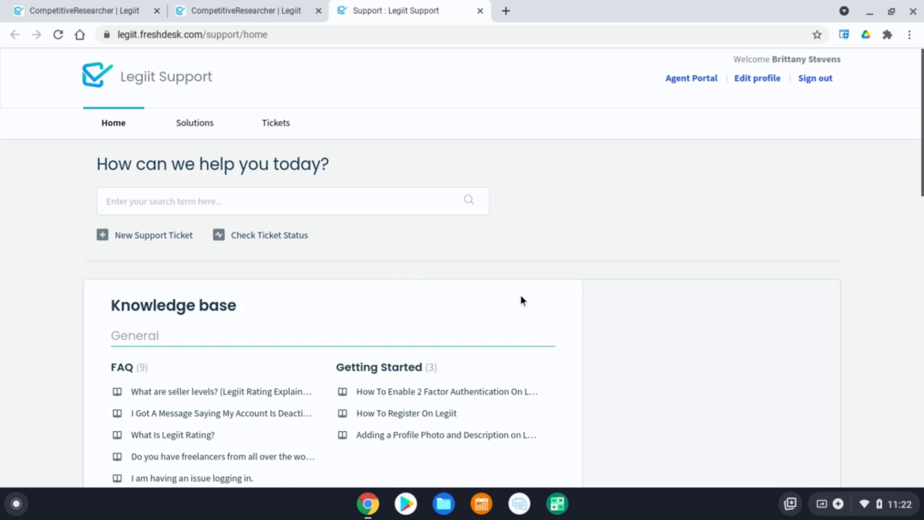
Open the Seller Training knowledge-base folder and browse its article list
{"action": "scroll", "coordinate": [521, 298], "scroll_direction": "down", "scroll_amount": 3}
{"action": "scroll", "coordinate": [522, 299], "scroll_direction": "down", "scroll_amount": 2}
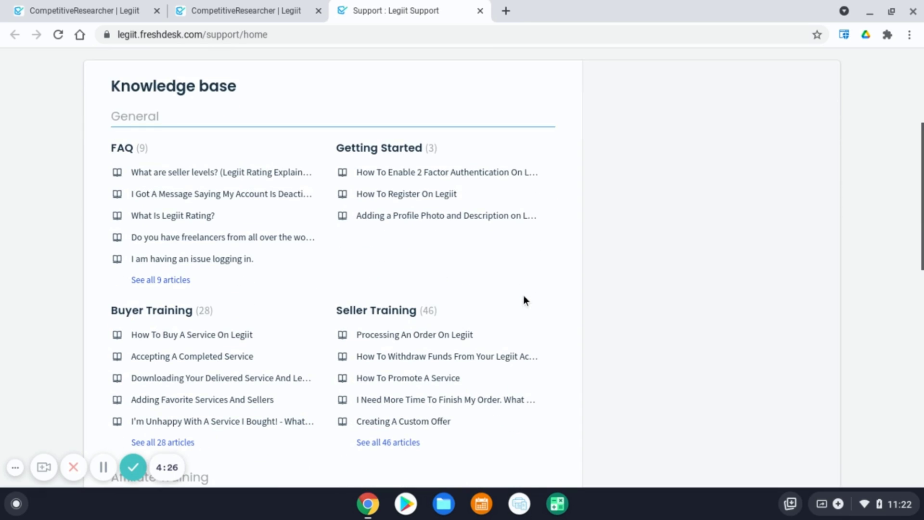
{"action": "scroll", "coordinate": [283, 262], "scroll_direction": "down", "scroll_amount": 1}
{"action": "left_click", "coordinate": [376, 262]}
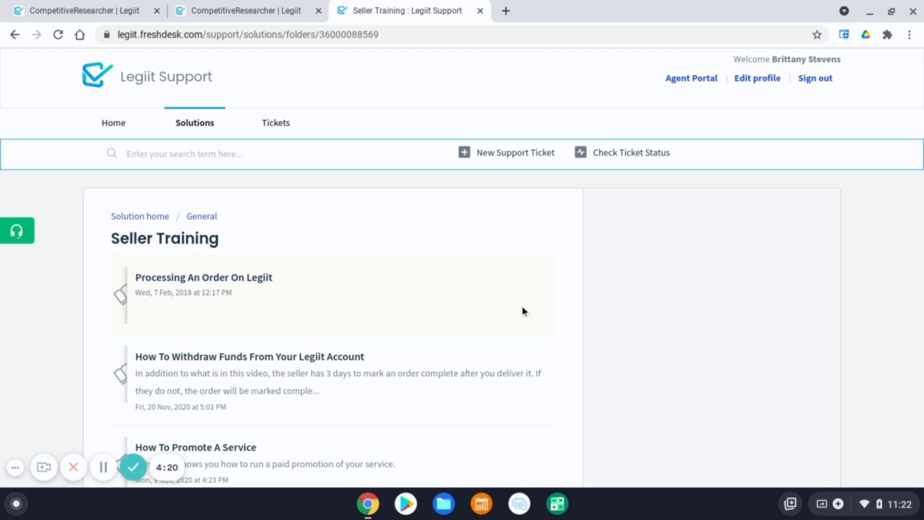
{"action": "scroll", "coordinate": [533, 298], "scroll_direction": "down", "scroll_amount": 3}
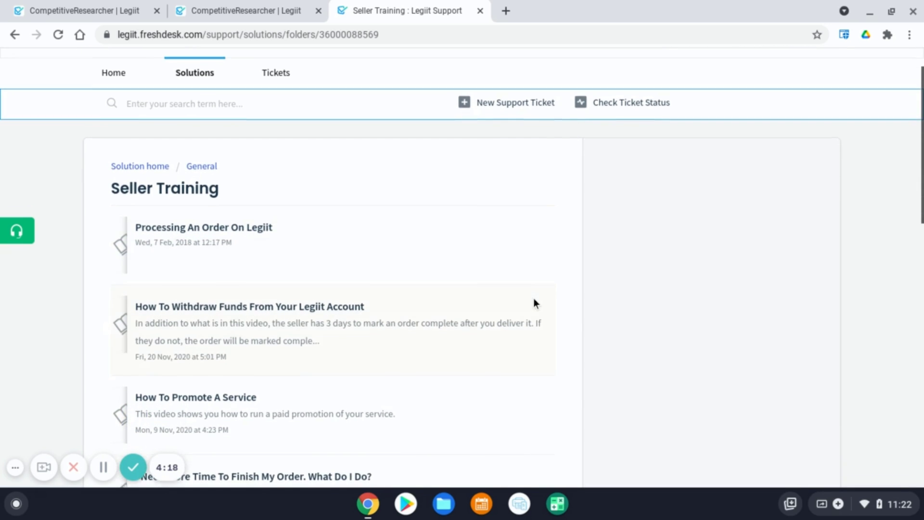
{"action": "scroll", "coordinate": [534, 302], "scroll_direction": "down", "scroll_amount": 10}
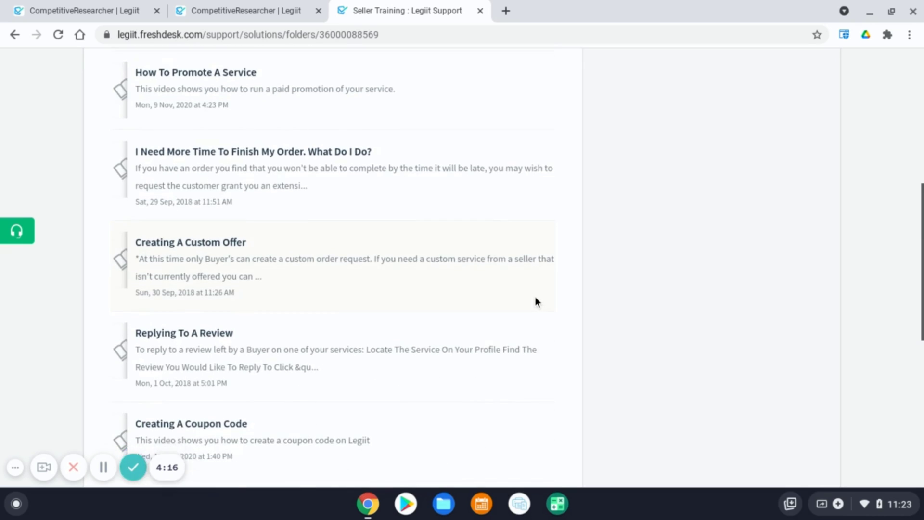
{"action": "scroll", "coordinate": [535, 302], "scroll_direction": "down", "scroll_amount": 5}
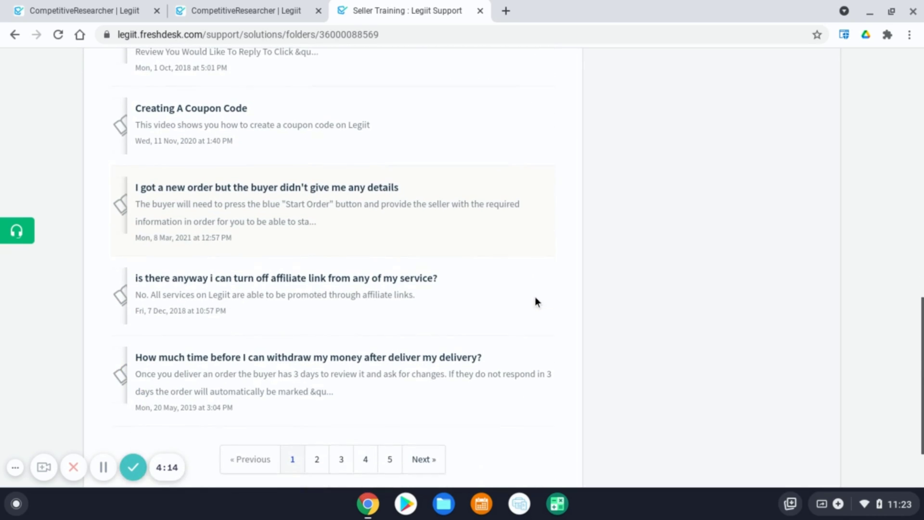
{"action": "scroll", "coordinate": [523, 338], "scroll_direction": "up", "scroll_amount": 20}
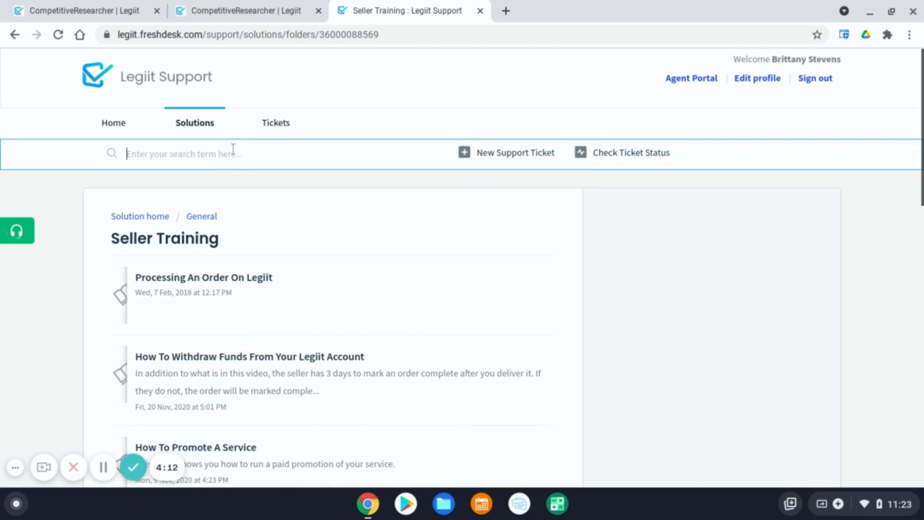
Search 'adding' and open the 'Adding A Video To Your Service Description' article
{"action": "type", "text": "adding"}
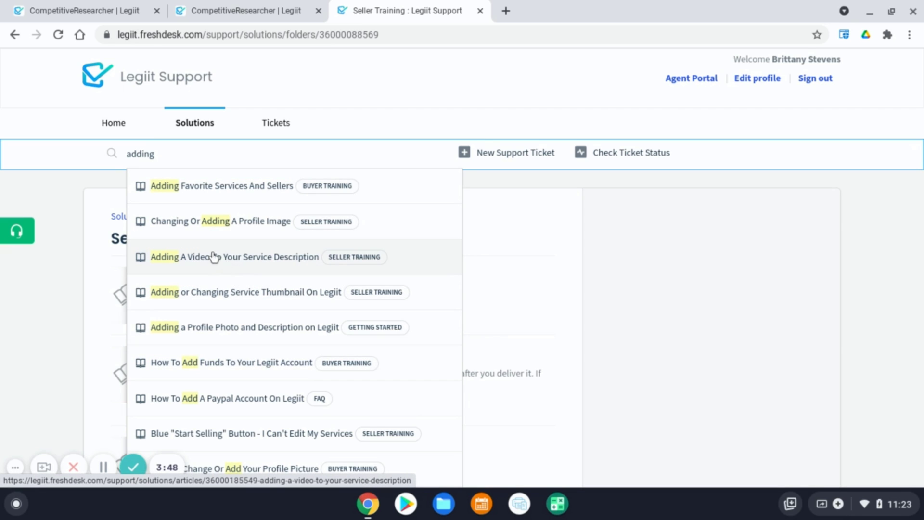
{"action": "left_click", "coordinate": [245, 264]}
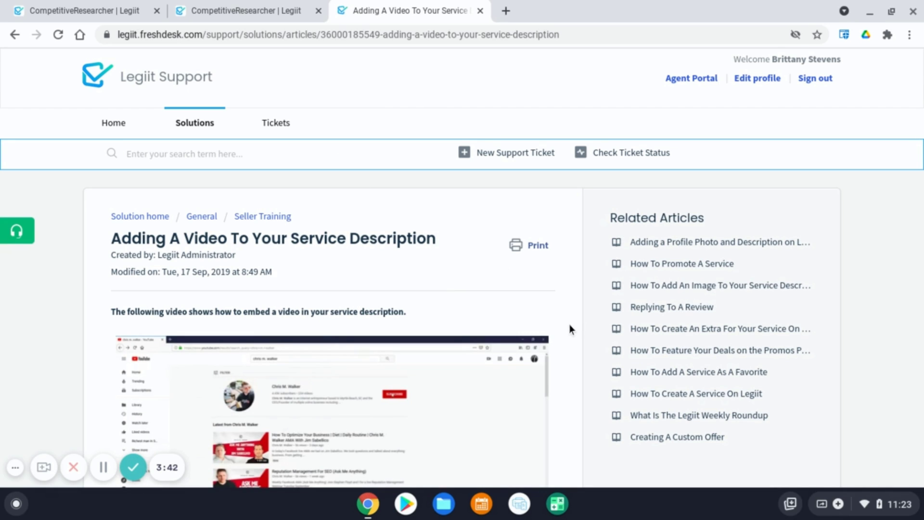
{"action": "scroll", "coordinate": [568, 324], "scroll_direction": "down", "scroll_amount": 5}
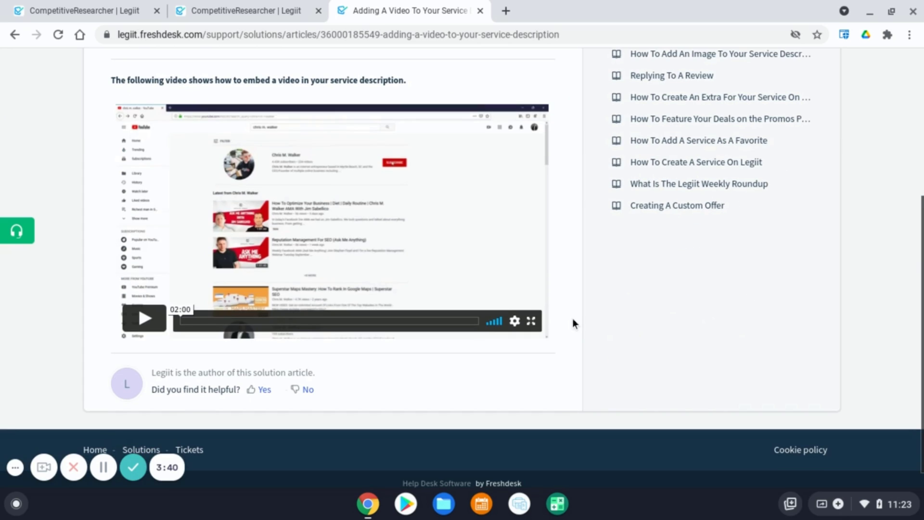
{"action": "scroll", "coordinate": [574, 318], "scroll_direction": "up", "scroll_amount": 5}
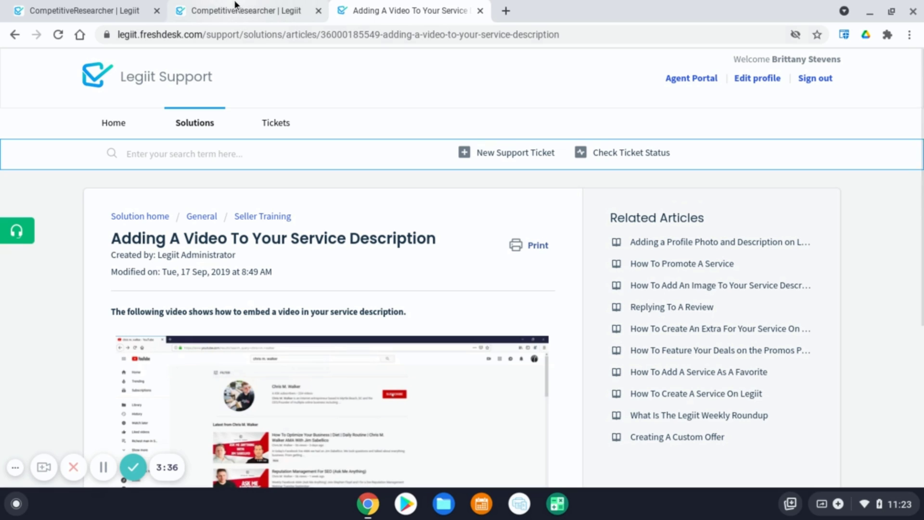
{"action": "left_click", "coordinate": [137, 5]}
{"action": "scroll", "coordinate": [572, 276], "scroll_direction": "down", "scroll_amount": 10}
{"action": "scroll", "coordinate": [573, 277], "scroll_direction": "down", "scroll_amount": 5}
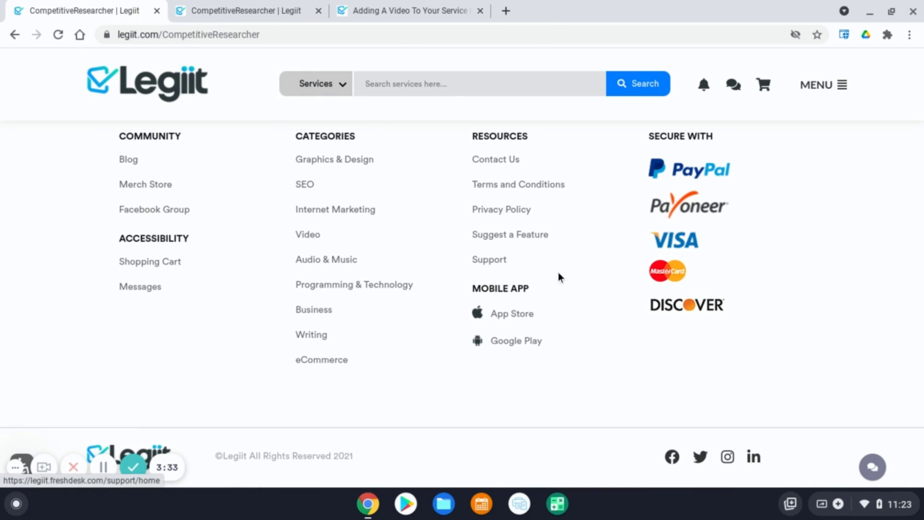
{"action": "scroll", "coordinate": [607, 284], "scroll_direction": "up", "scroll_amount": 1}
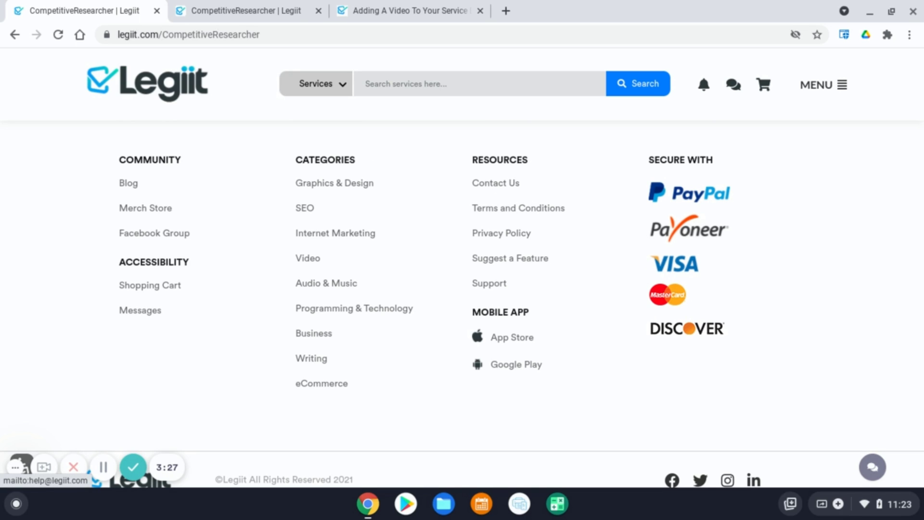
{"action": "left_click", "coordinate": [277, 9]}
From the support article on adding videos, start a new support ticket and reveal its Submit and Cancel buttons
{"action": "left_click", "coordinate": [380, 10]}
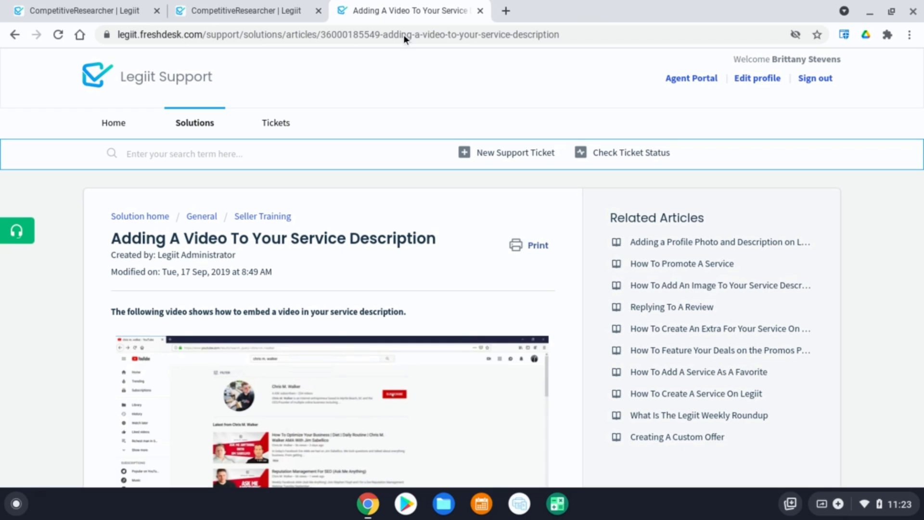
{"action": "left_click", "coordinate": [530, 156]}
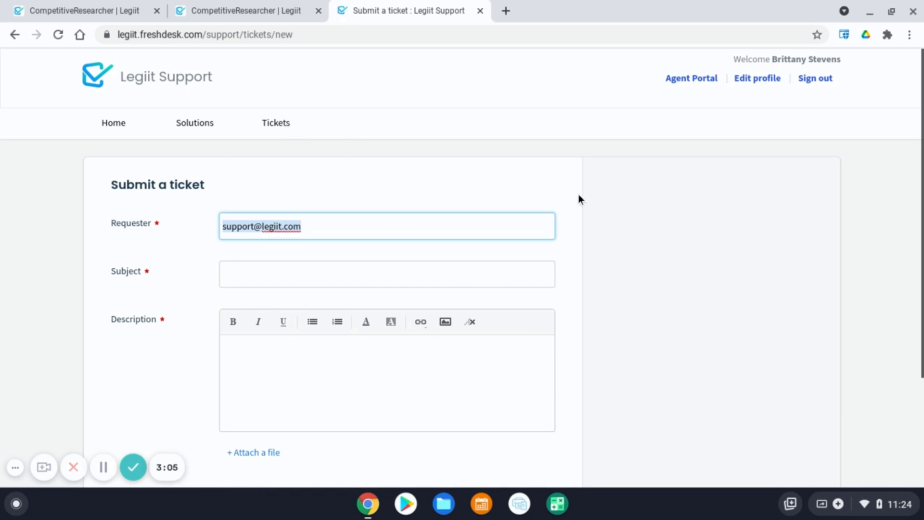
{"action": "scroll", "coordinate": [582, 198], "scroll_direction": "down", "scroll_amount": 2}
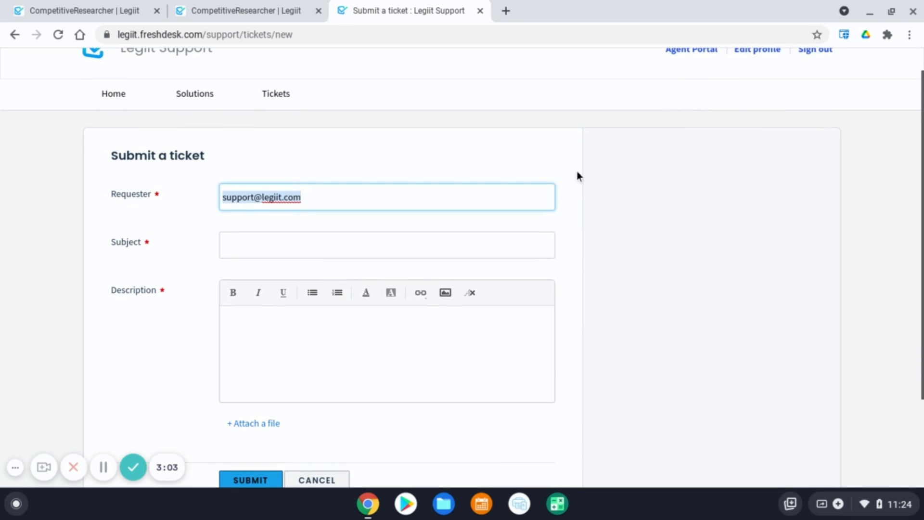